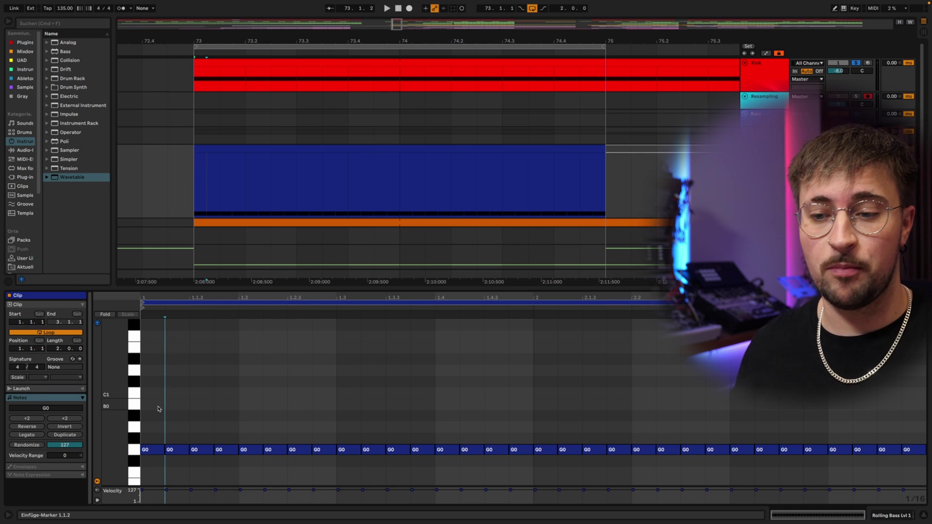
Step: Delete the first sixteenth G0 note of every beat across the two-bar bass clip, leaving three notes per beat
click(153, 447)
key(Delete)
click(247, 449)
key(Delete)
click(356, 450)
key(Delete)
click(452, 450)
key(Delete)
click(546, 449)
key(Delete)
click(644, 450)
key(Delete)
click(737, 452)
key(Delete)
click(842, 450)
key(Delete)
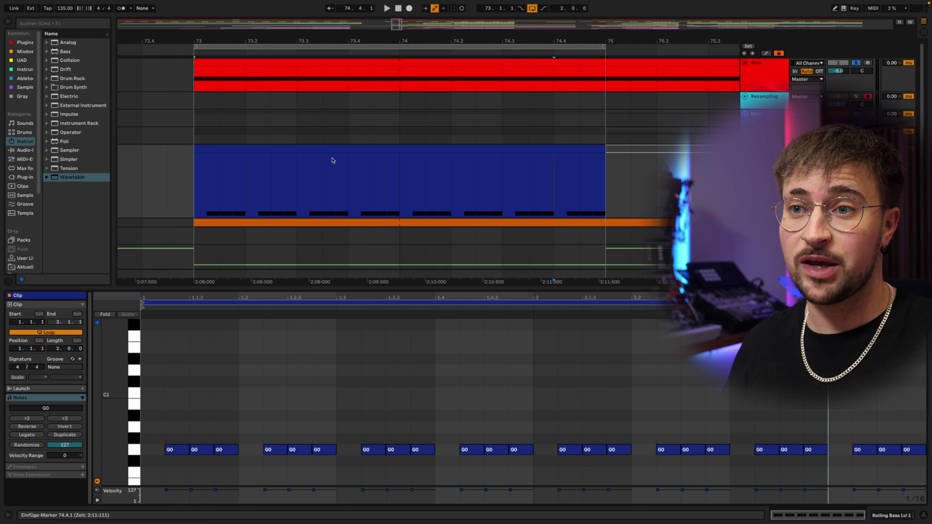
Step: Record the kick from bar 73 onto the Resampling track as an audio clip for inspecting its waveform
drag(198, 38, 208, 39)
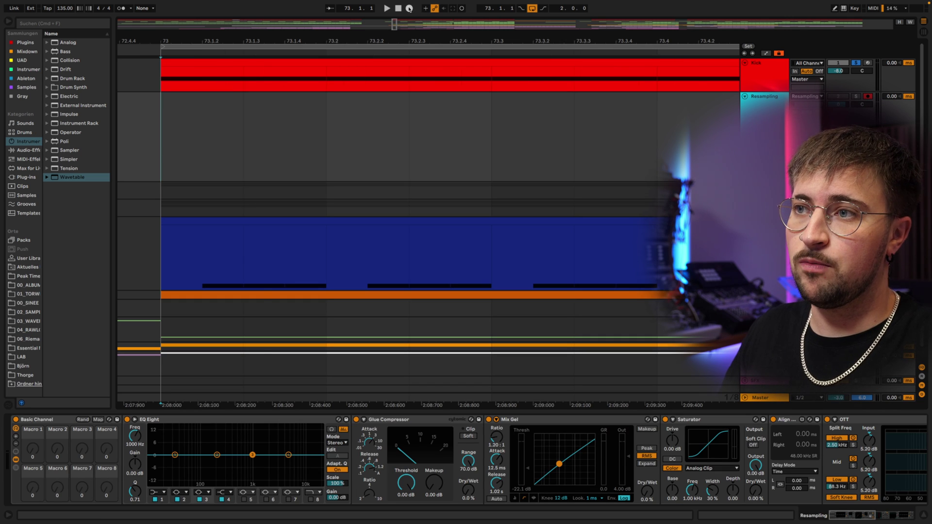
click(409, 8)
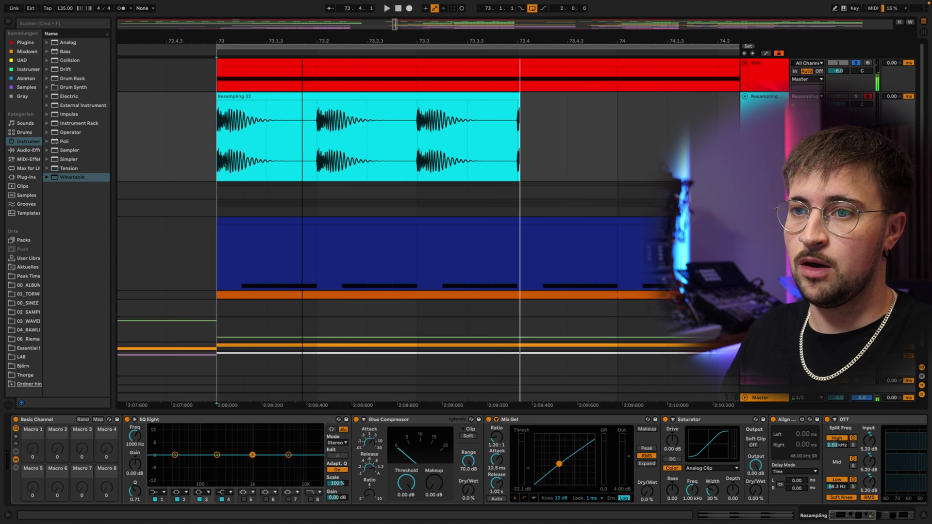
drag(305, 43, 303, 37)
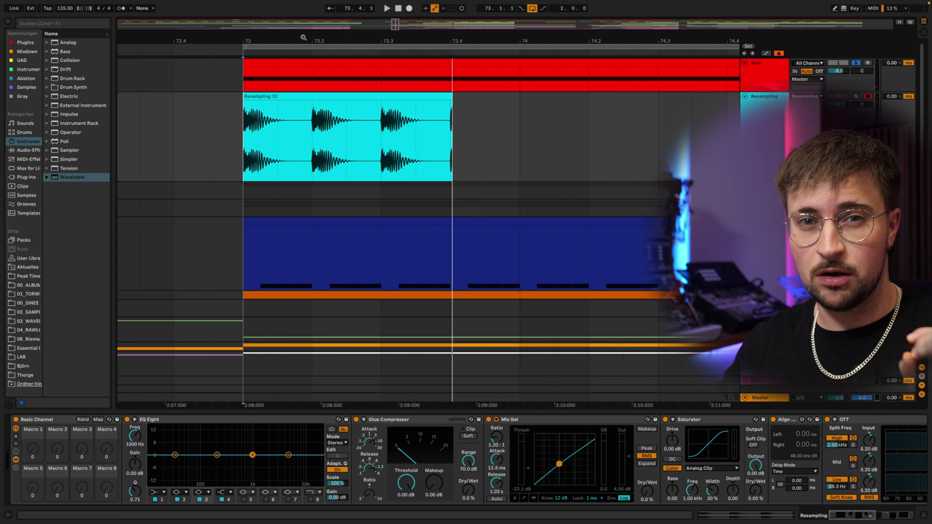
click(282, 128)
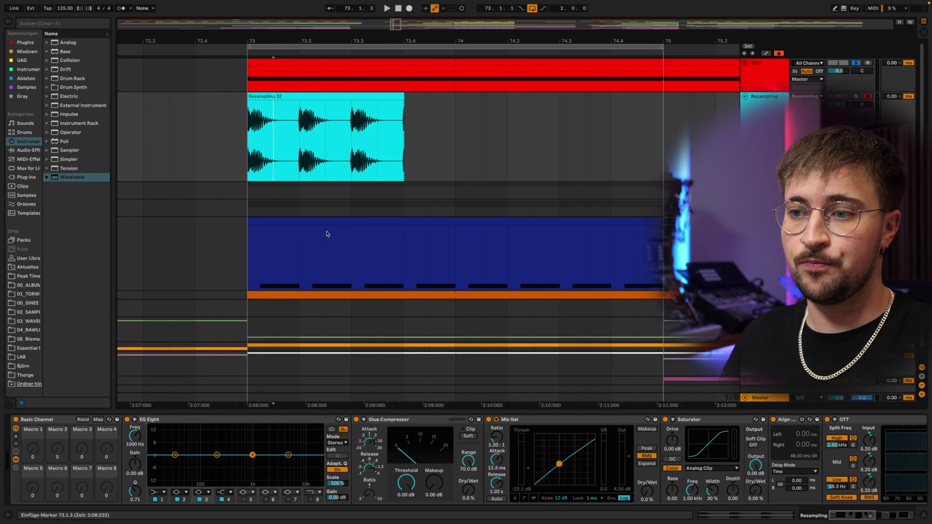
Step: Open the bass MIDI clip's notes and audition other pitches around G0 in the piano roll
double_click(326, 234)
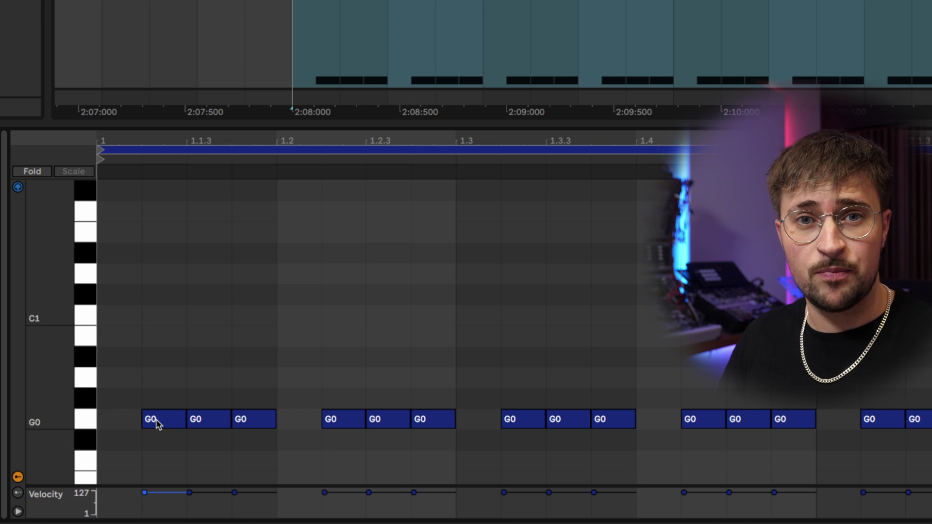
scroll(100, 422, down, 3)
click(90, 454)
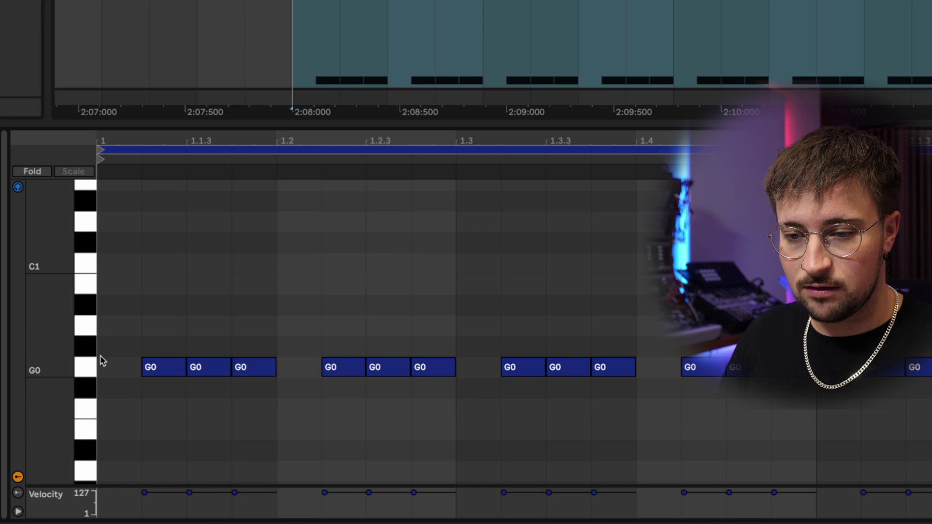
click(90, 330)
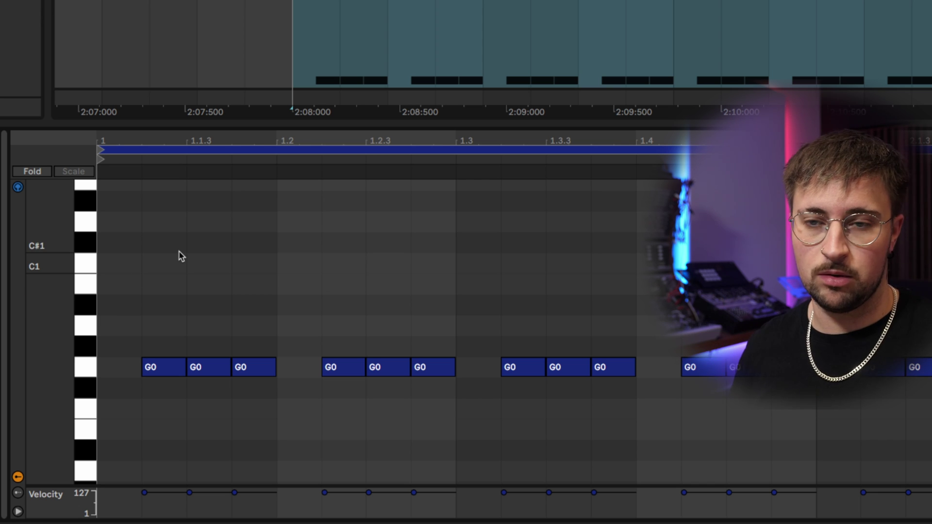
key(ctrl+a)
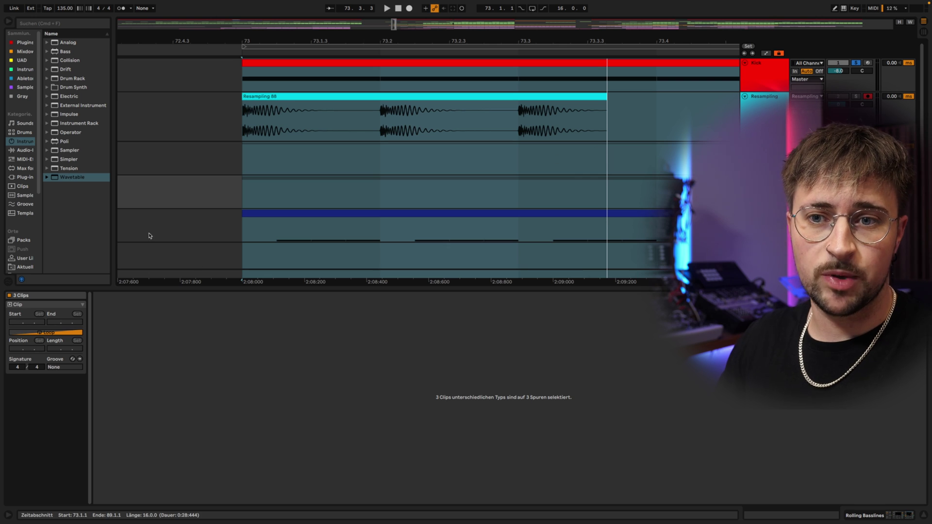
Step: Load Wavetable on the bass MIDI track, set it to Mono, and set oscillator 1's wave position to 66 %
drag(90, 178, 305, 199)
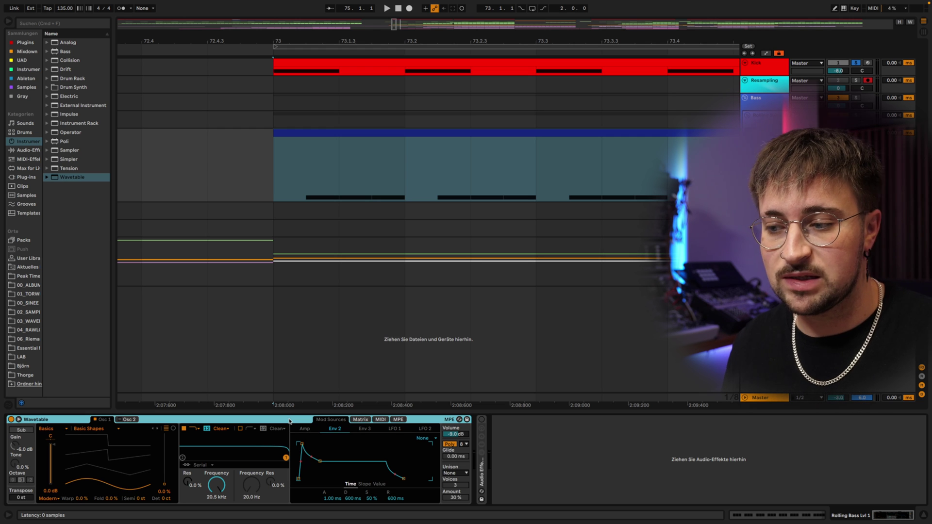
click(451, 445)
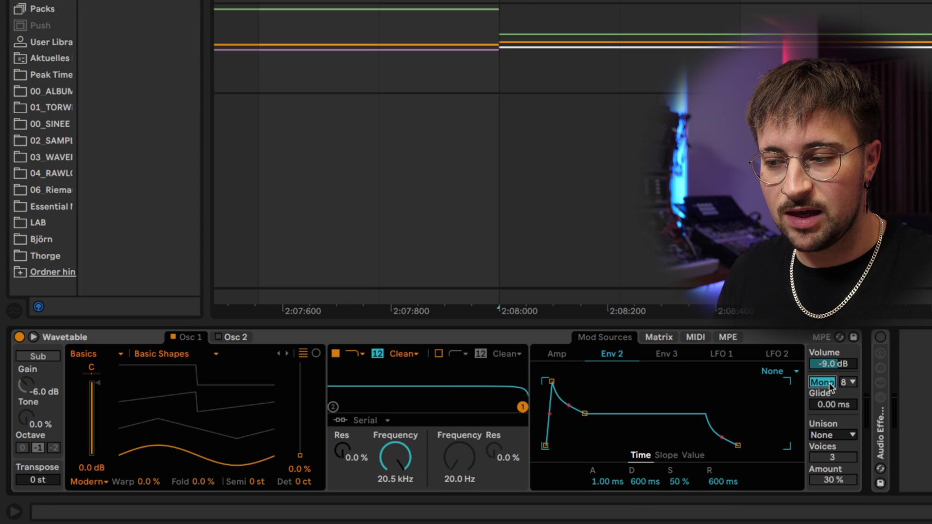
drag(300, 454, 300, 394)
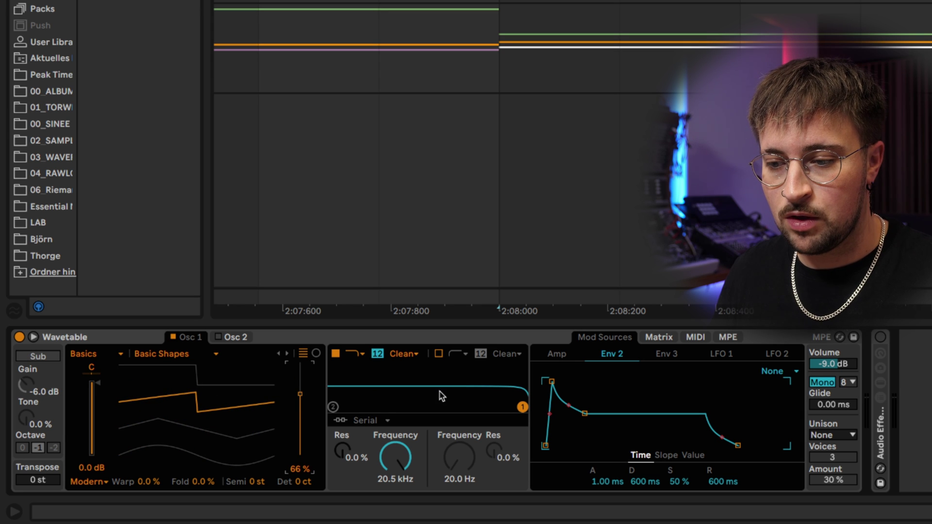
Step: Set Wavetable's Amp envelope to an attack of 0.49 ms and a release of 9.32 ms
click(558, 355)
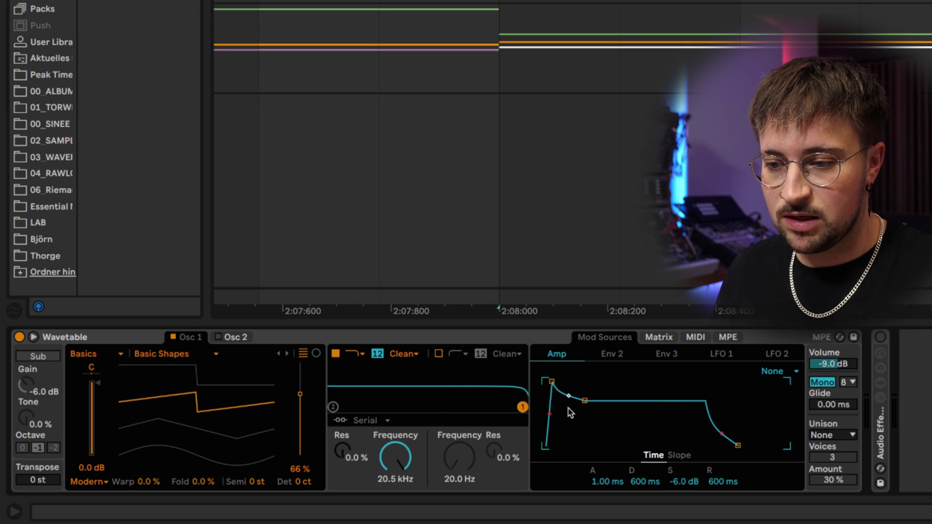
mouse_move(606, 483)
mouse_down()
mouse_move(606, 499)
mouse_move(606, 474)
mouse_up()
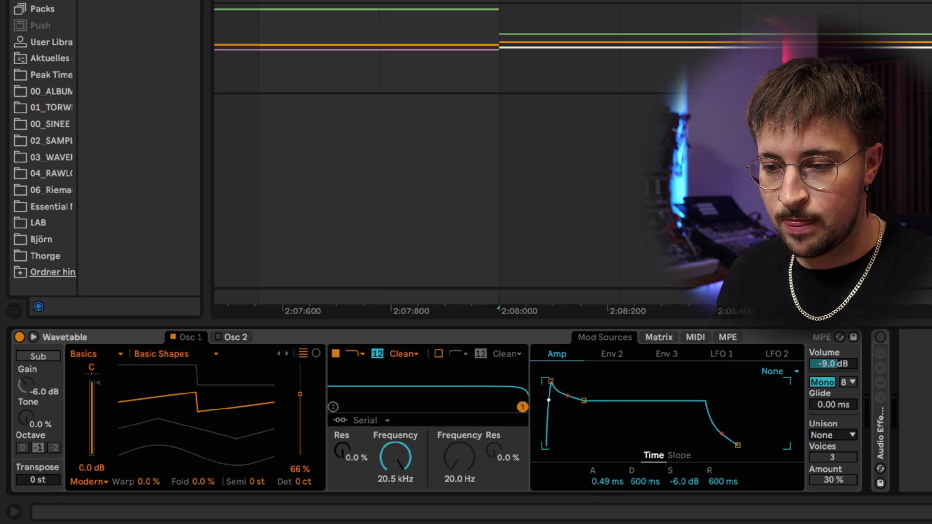
drag(722, 486, 722, 514)
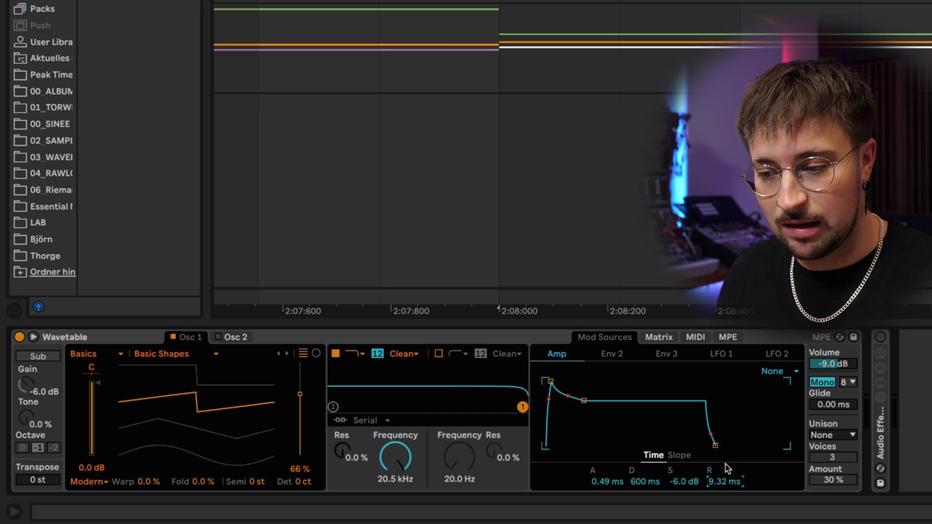
Step: Modulate the filter 1 frequency with Env 2 by an amount of 56 and set its cutoff to 202 Hz
click(616, 356)
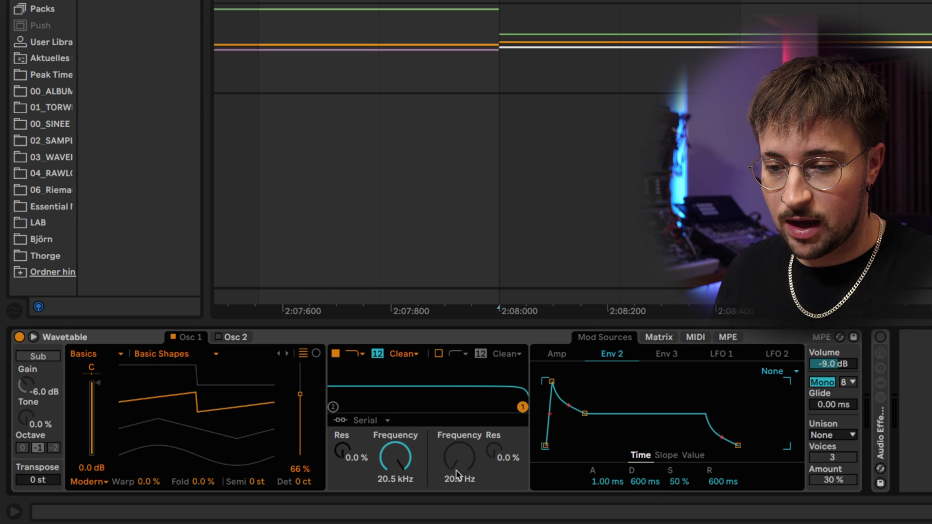
click(666, 339)
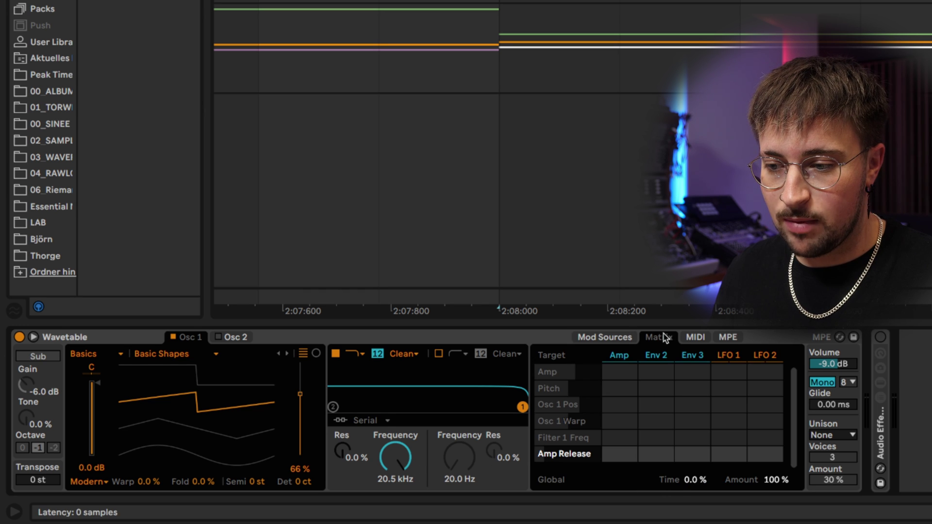
click(398, 457)
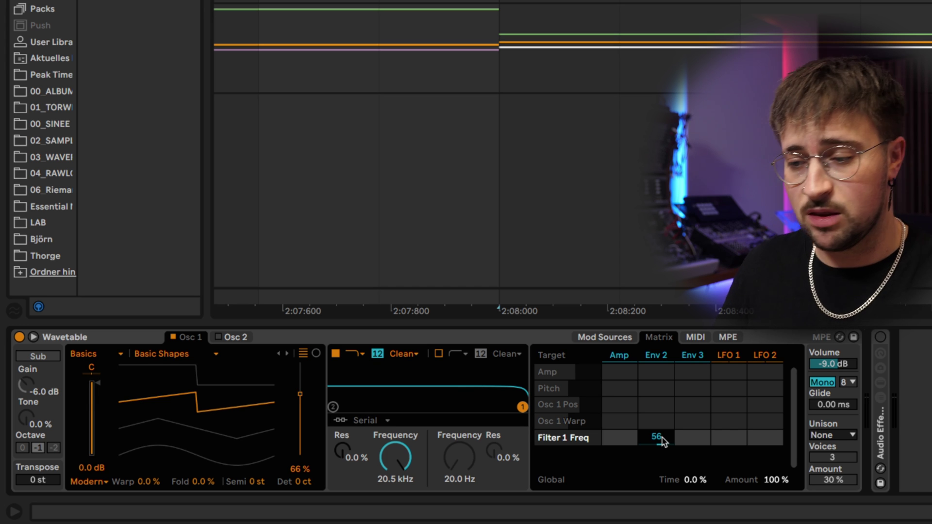
drag(396, 457, 395, 495)
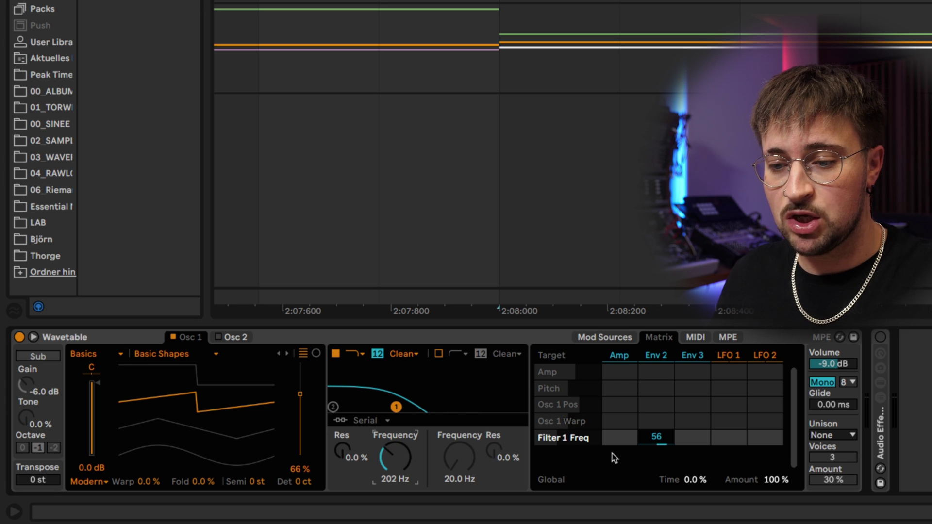
Step: Set Env 2 to 0 % sustain, 7.72 ms release and a decay of about 101 ms
click(657, 356)
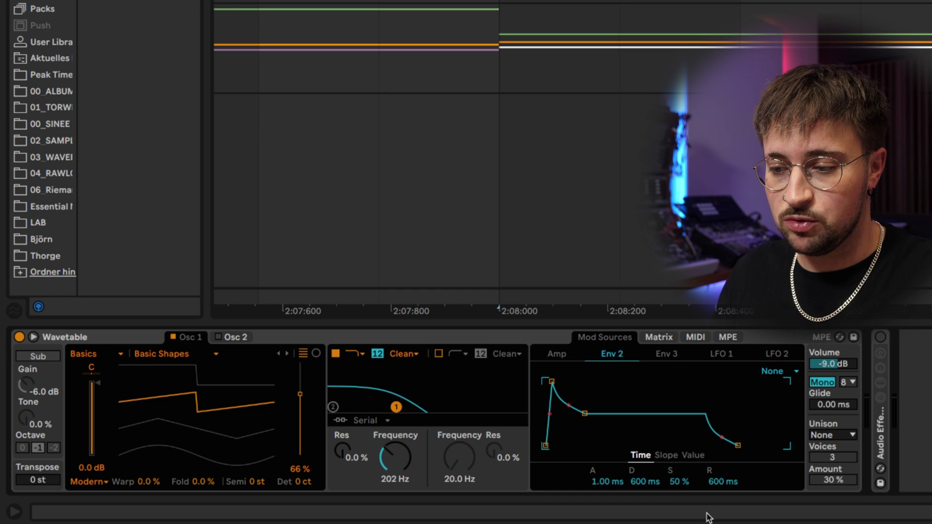
drag(679, 486, 728, 510)
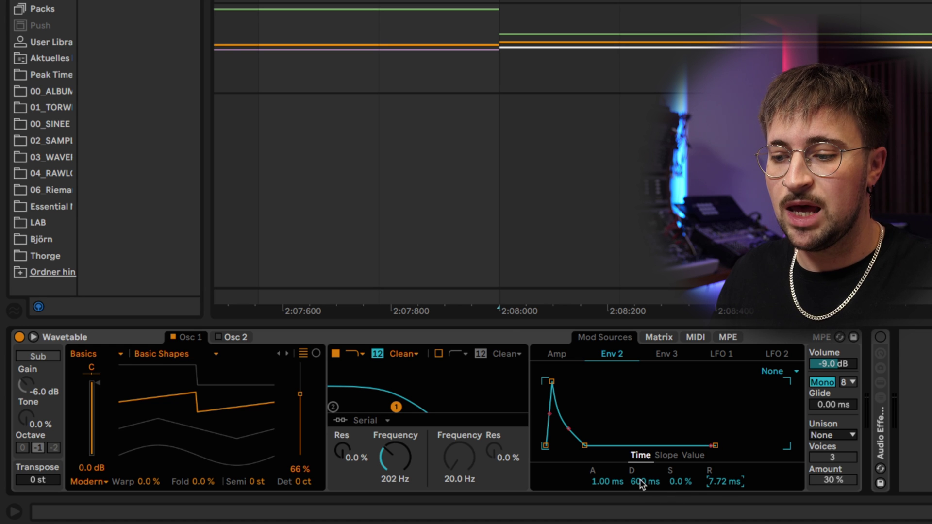
drag(645, 482, 644, 507)
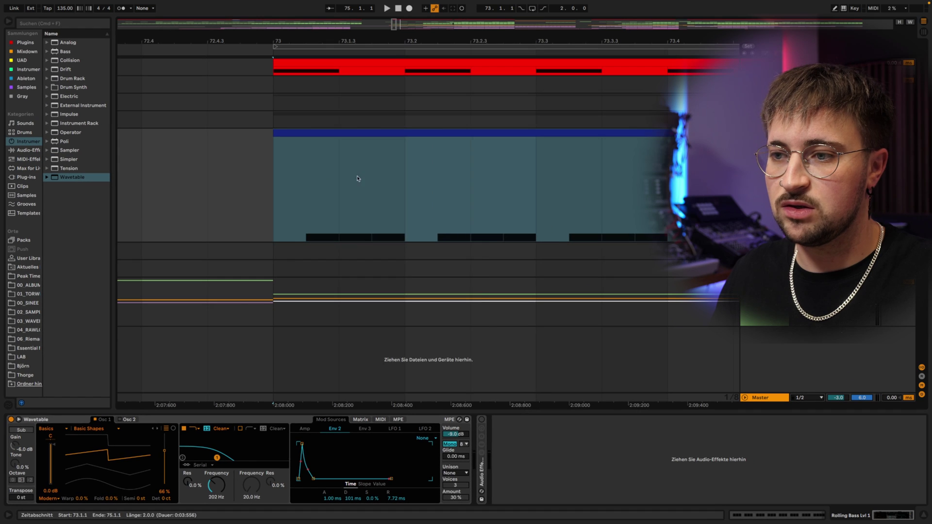
Step: Set the arrangement grid to 1/16 and select the range from 73.1.2 to 73.1.3 to measure one sixteenth's duration
right_click(358, 176)
click(419, 361)
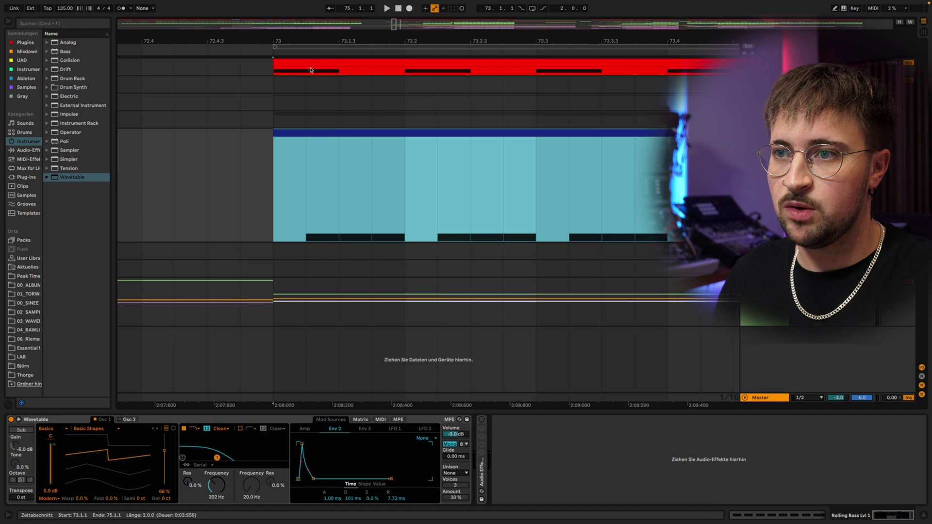
click(312, 194)
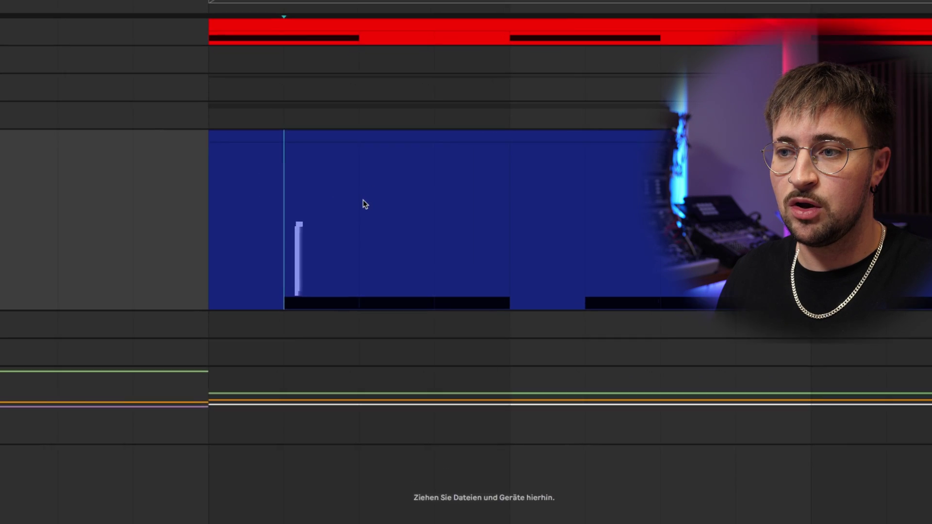
shift+click(360, 200)
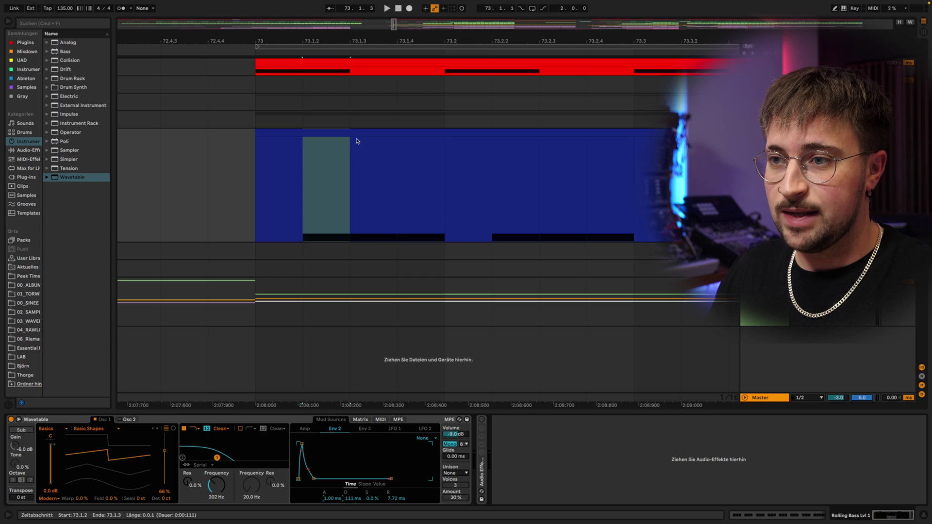
Step: Select the two-bar bass clip and play it back together with the kick from bar 73
click(358, 135)
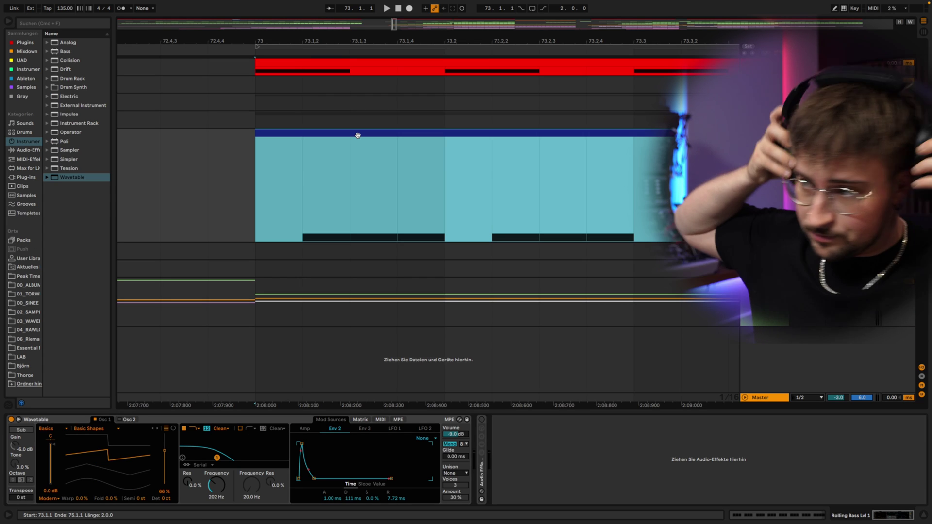
click(354, 119)
key(space)
drag(426, 38, 273, 14)
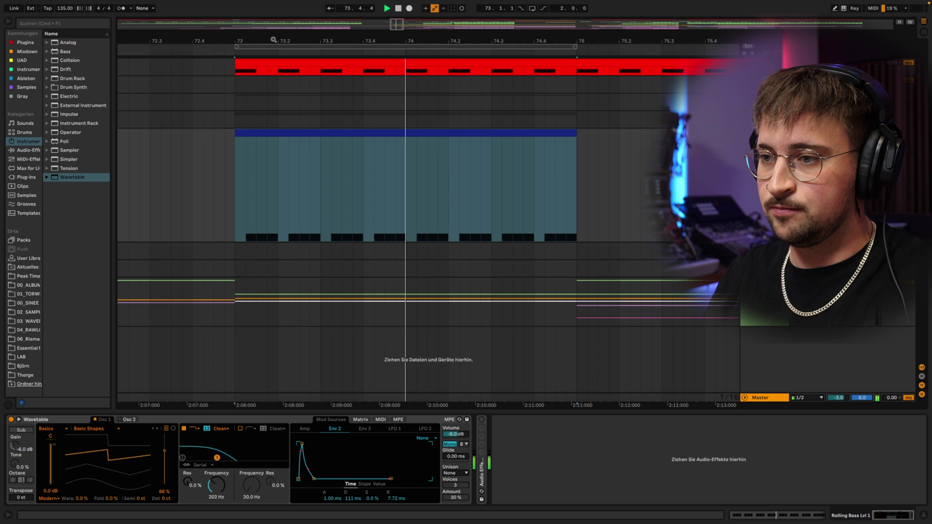
click(430, 136)
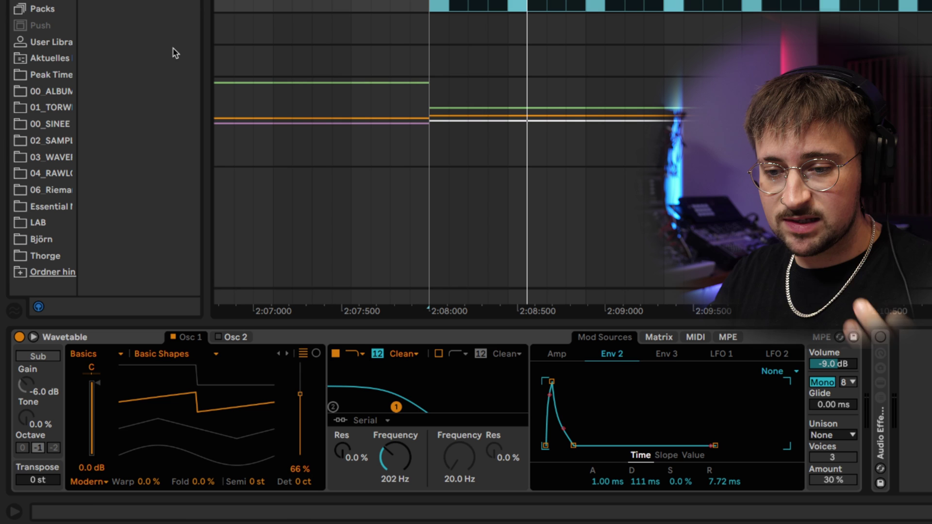
Step: Set the filter 1 resonance to 20 % and the Amp envelope's sustain to -9.3 dB
mouse_move(342, 450)
mouse_down()
mouse_move(342, 430)
mouse_move(342, 441)
mouse_up()
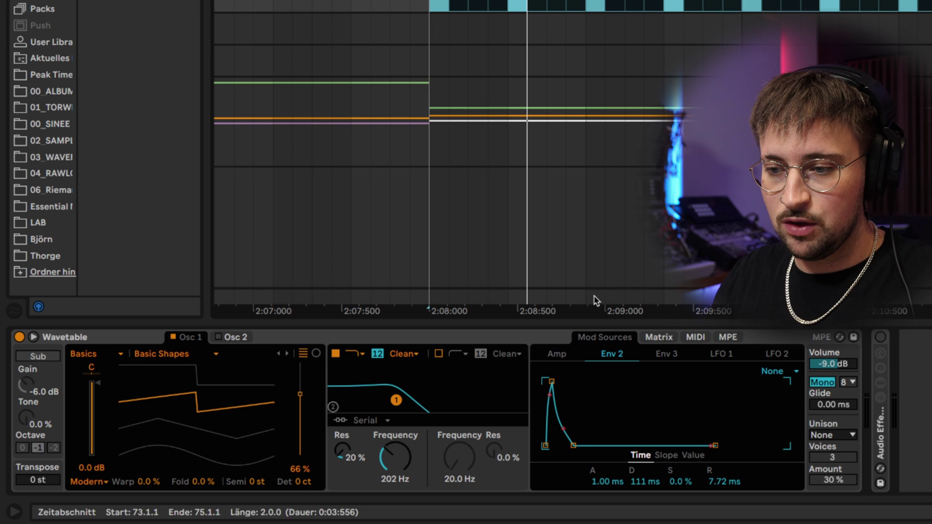
click(557, 354)
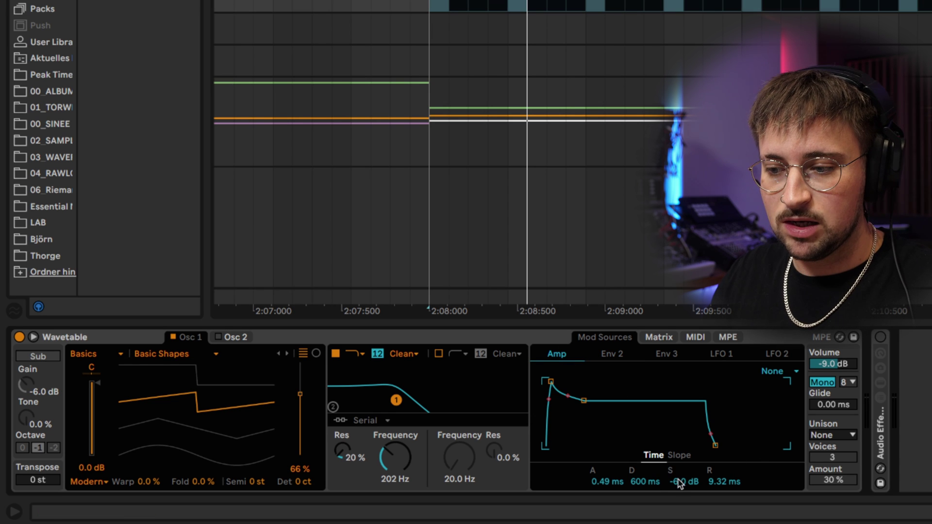
drag(679, 482, 680, 486)
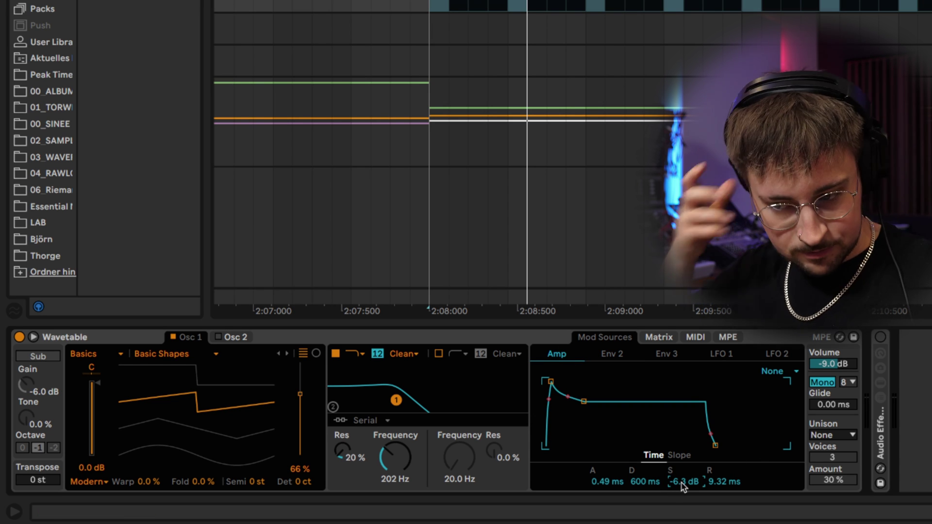
key(space)
drag(683, 487, 683, 515)
Step: Set the Amp envelope's decay to 335 ms while listening to the bass and kick
key(space)
key(space)
mouse_move(645, 482)
mouse_down()
mouse_move(645, 505)
mouse_move(645, 496)
mouse_up()
drag(577, 408, 579, 408)
drag(645, 486, 645, 482)
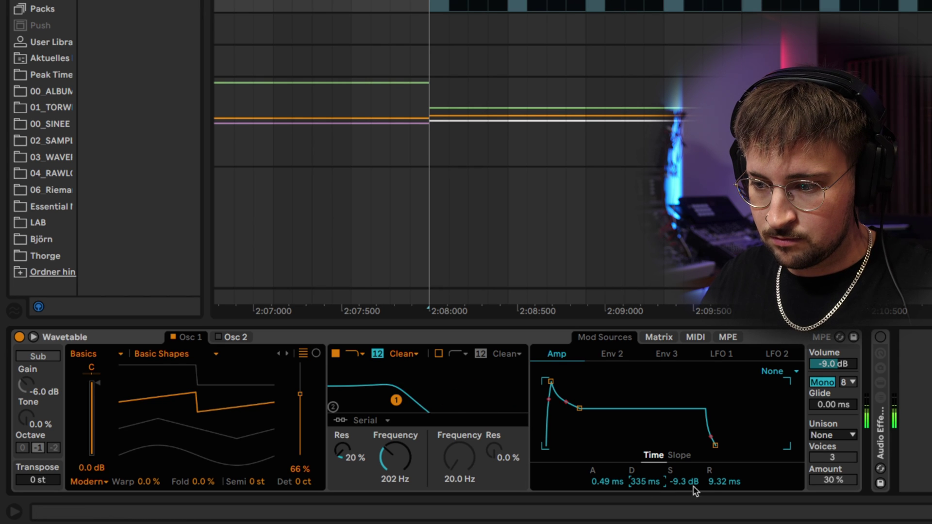
Step: Set Env 2's decay to 141 ms and lower the filter 1 frequency to 153 Hz during playback
click(616, 354)
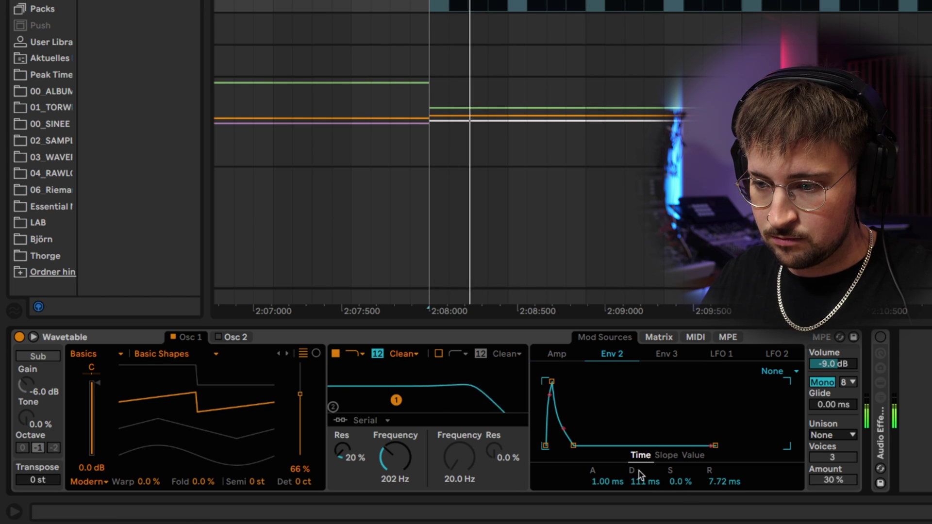
drag(643, 481, 642, 501)
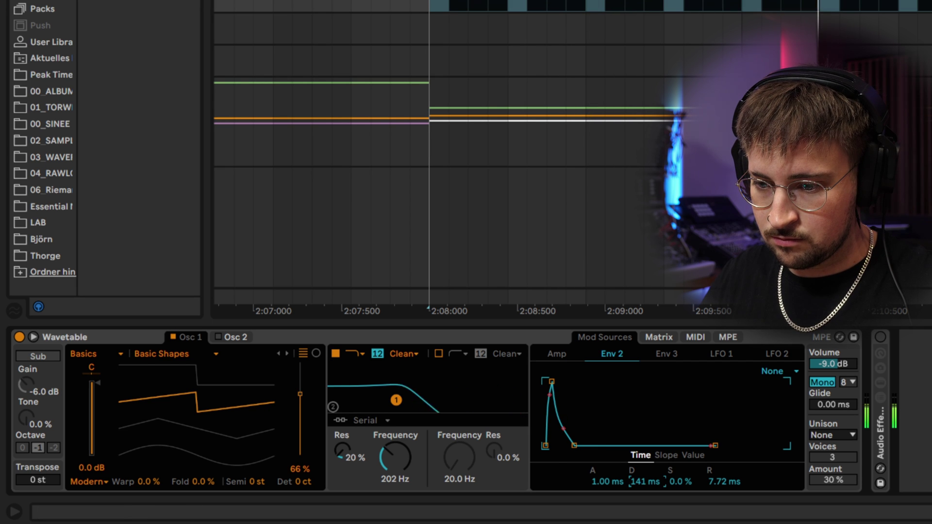
drag(395, 456, 395, 463)
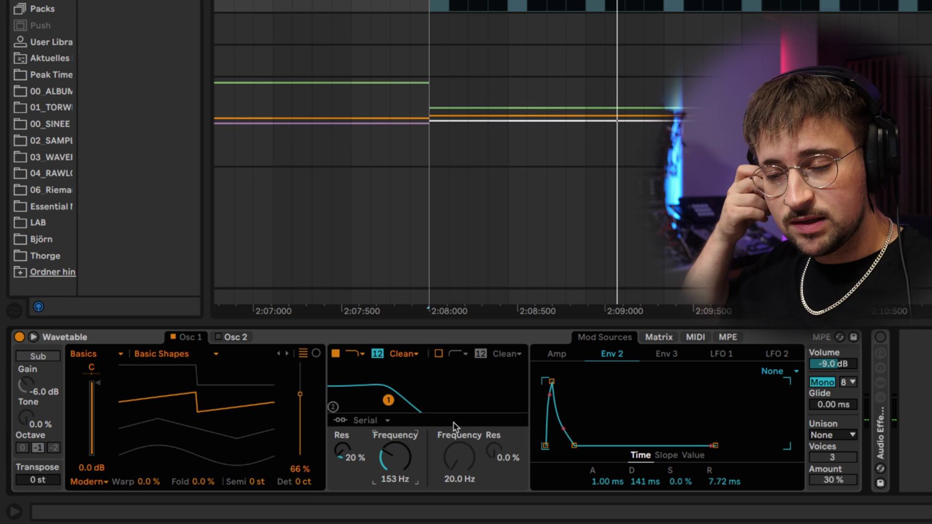
Step: Set Env 2's decay to 113 ms and raise its sustain to about 7 %
drag(649, 482, 680, 478)
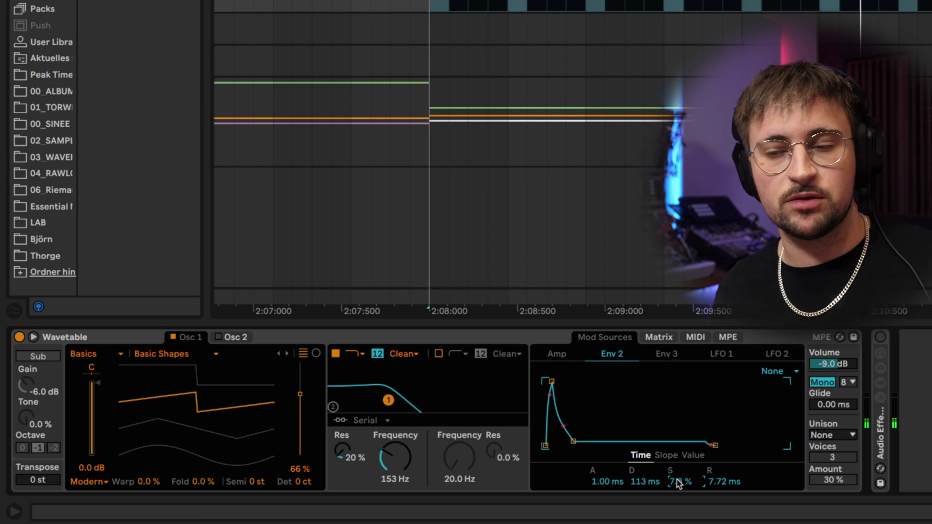
Step: Select all notes in the two-bar bass clip and record the bass from bar 73 onto the resampling track
double_click(311, 133)
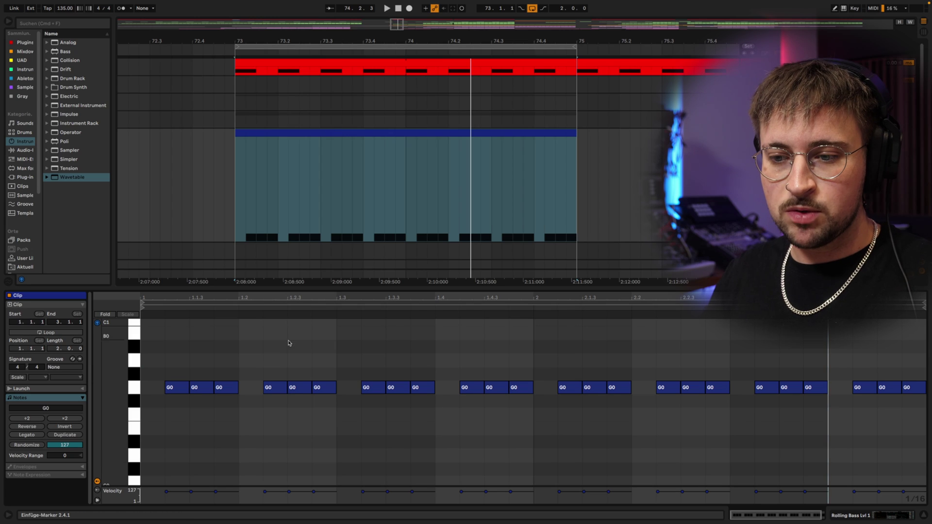
key(super+a)
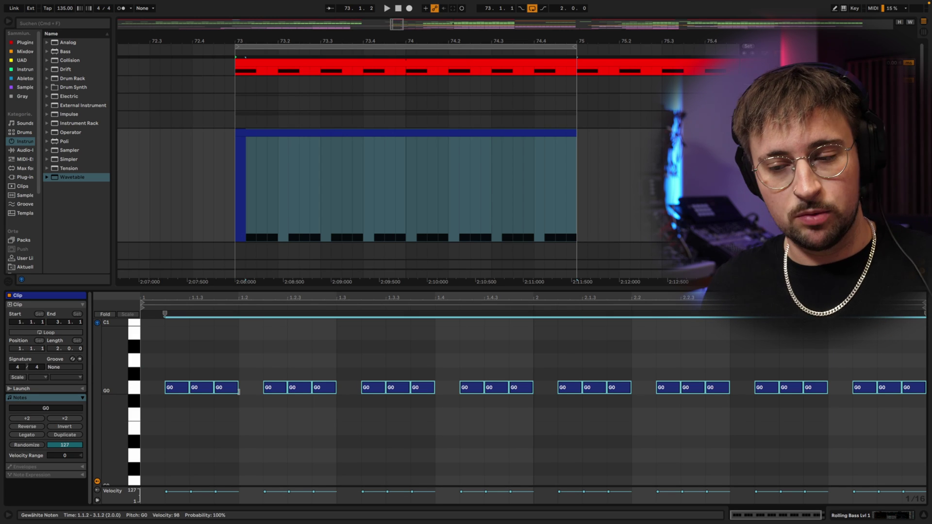
drag(238, 391, 239, 392)
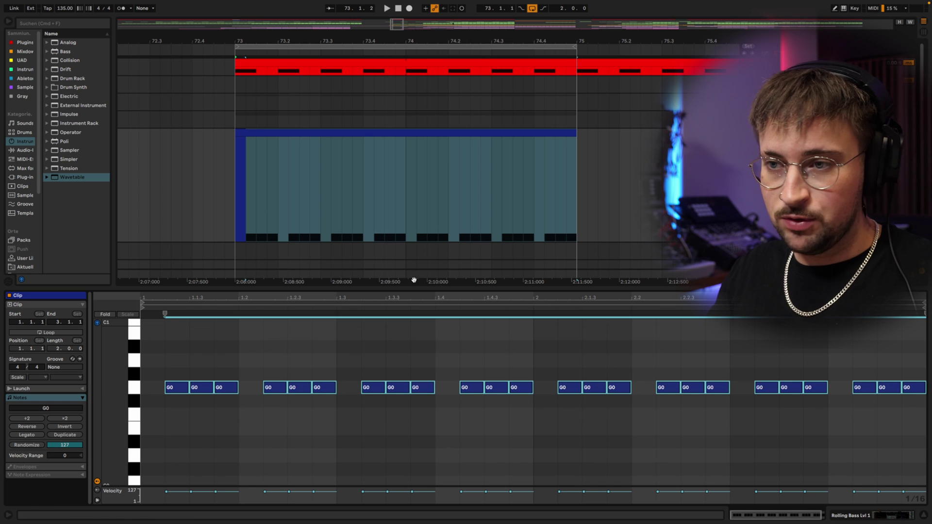
click(346, 132)
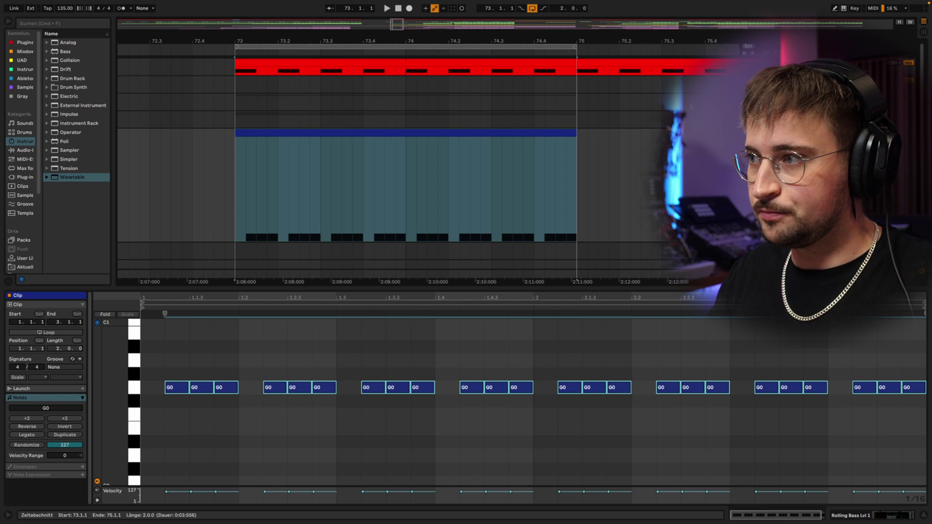
click(409, 8)
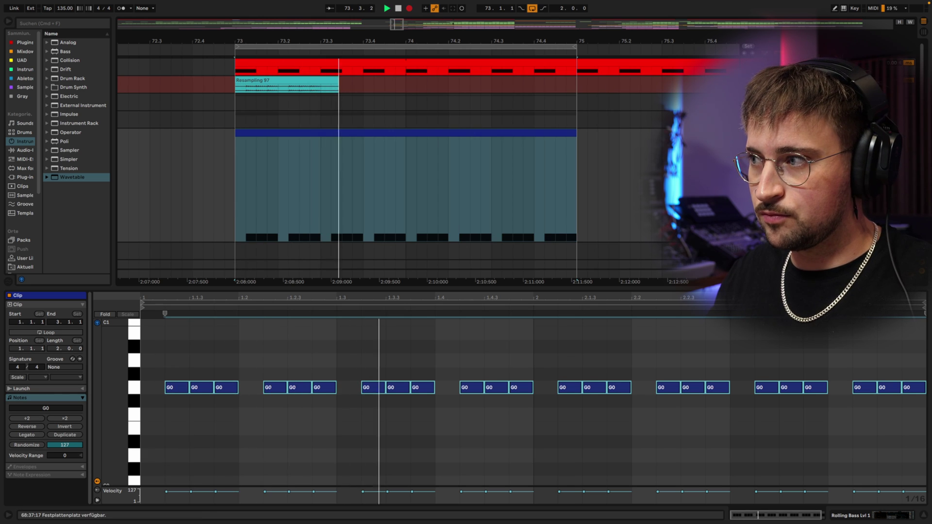
key(space)
Step: Examine the resampled waveform at the transitions between the first bass notes, around 73.1.3, 73.1.4 and 73.2
drag(253, 40, 272, 122)
click(296, 138)
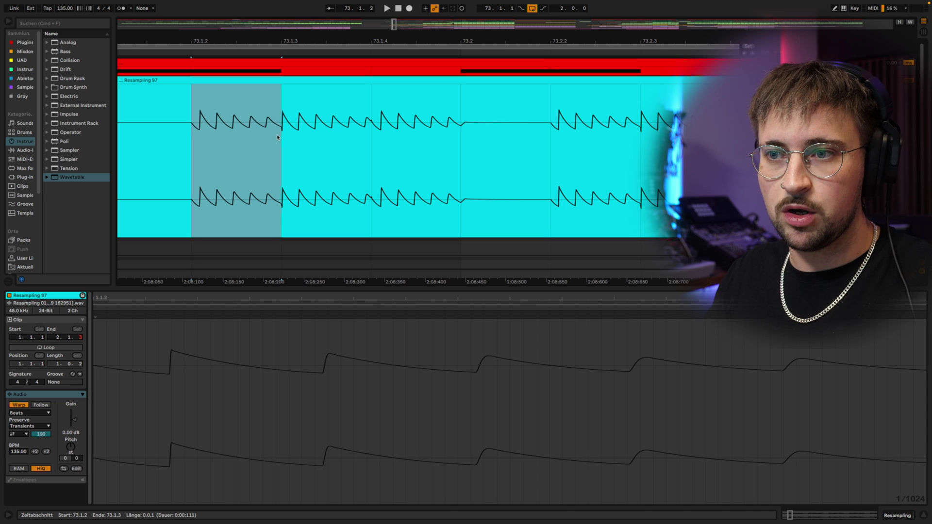
drag(267, 41, 267, 68)
right_click(293, 168)
click(275, 133)
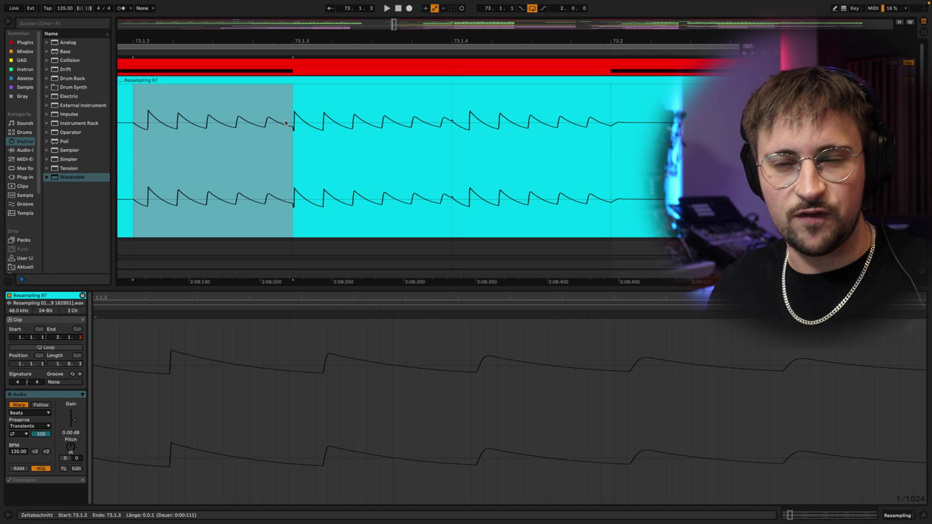
click(451, 119)
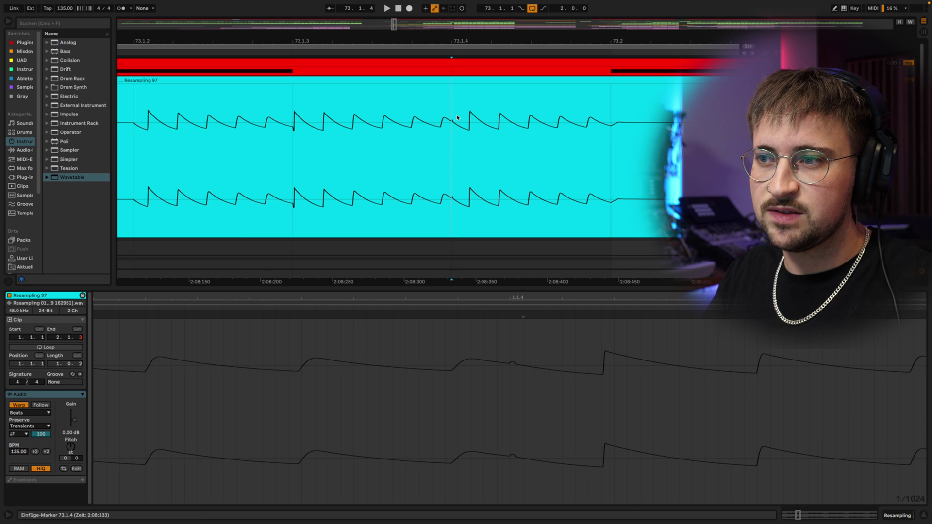
scroll(456, 131, up, 2)
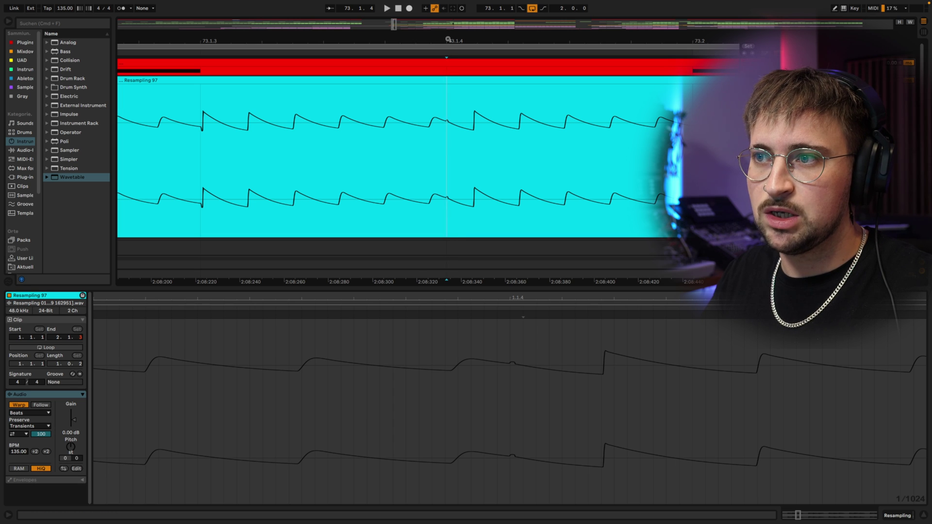
scroll(443, 86, down, 3)
click(502, 120)
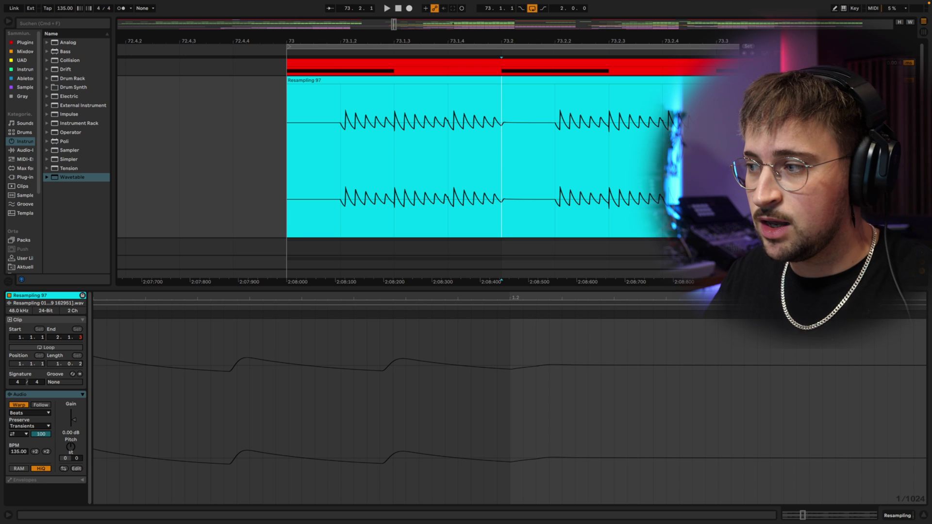
scroll(552, 219, down, 3)
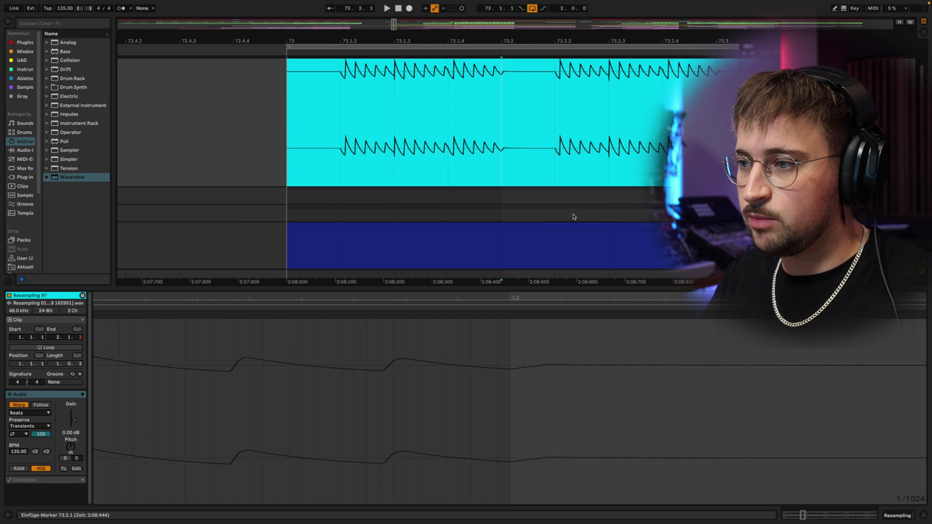
Step: Shorten all notes in the bass clip slightly to leave gaps between them, and resample the bass again from bar 73
click(552, 226)
double_click(552, 226)
click(134, 388)
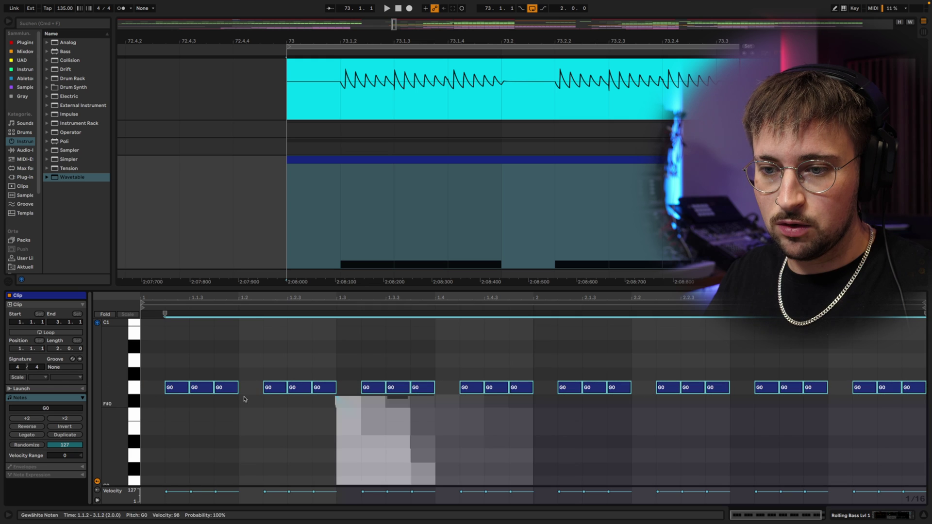
drag(237, 390, 233, 390)
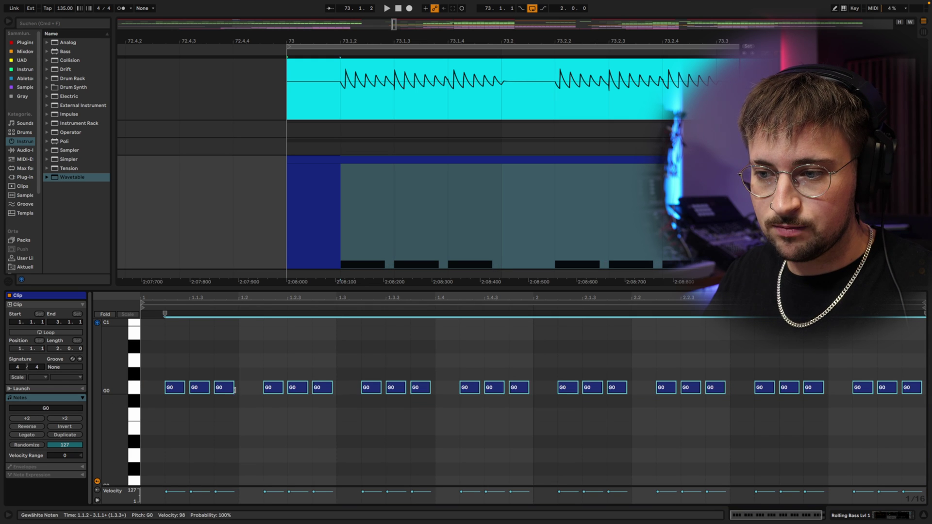
click(409, 8)
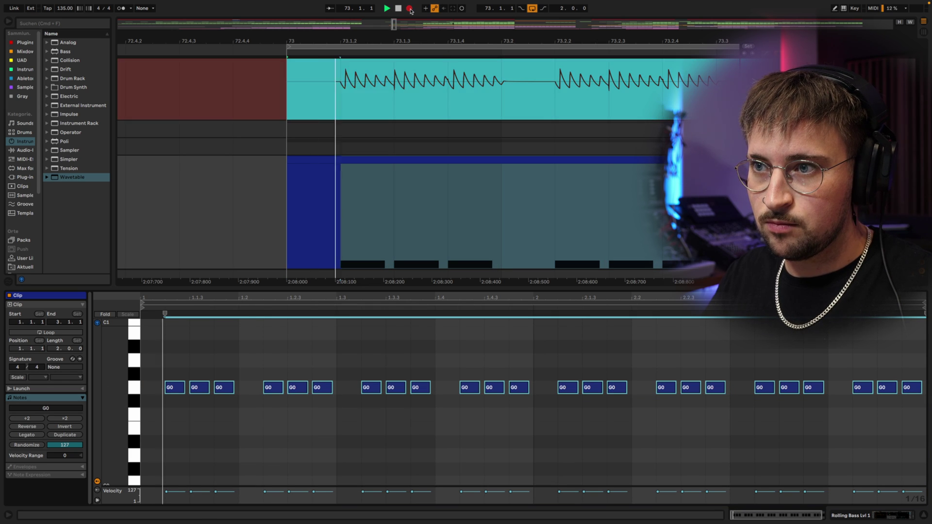
key(space)
Step: Lengthen all bass notes a little while keeping small gaps between them, and resample the pattern again
drag(391, 42, 391, 62)
drag(179, 297, 201, 389)
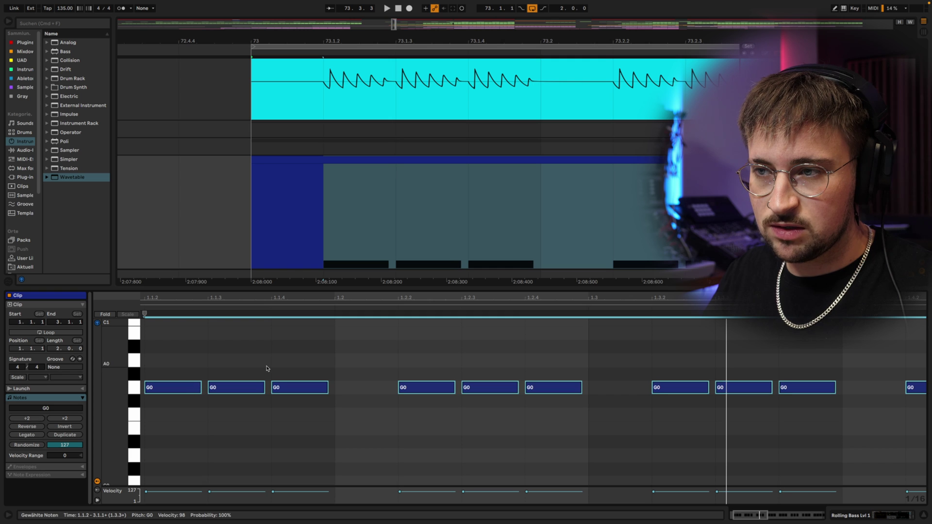
click(409, 9)
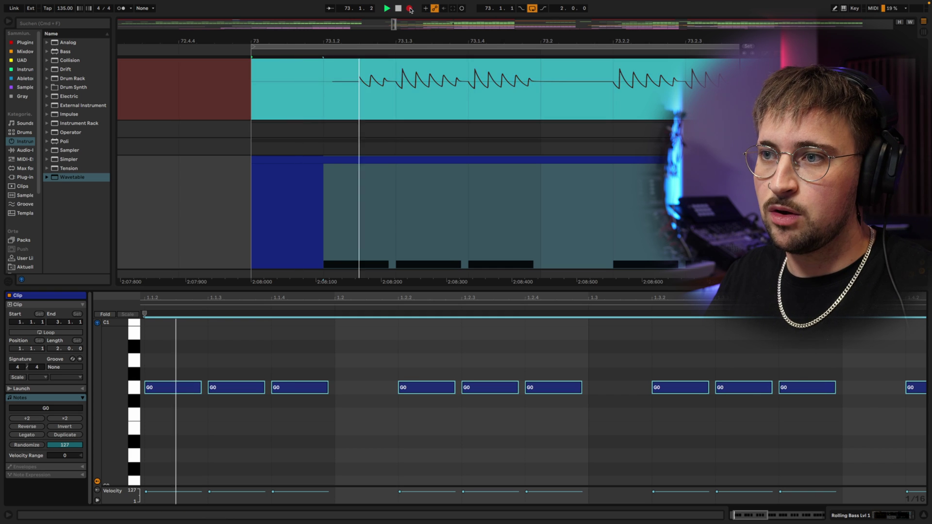
key(space)
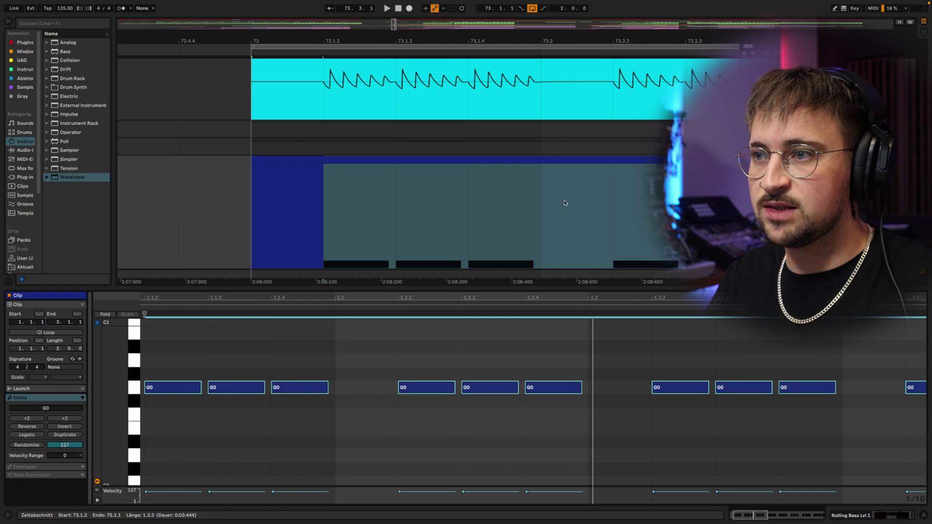
click(547, 160)
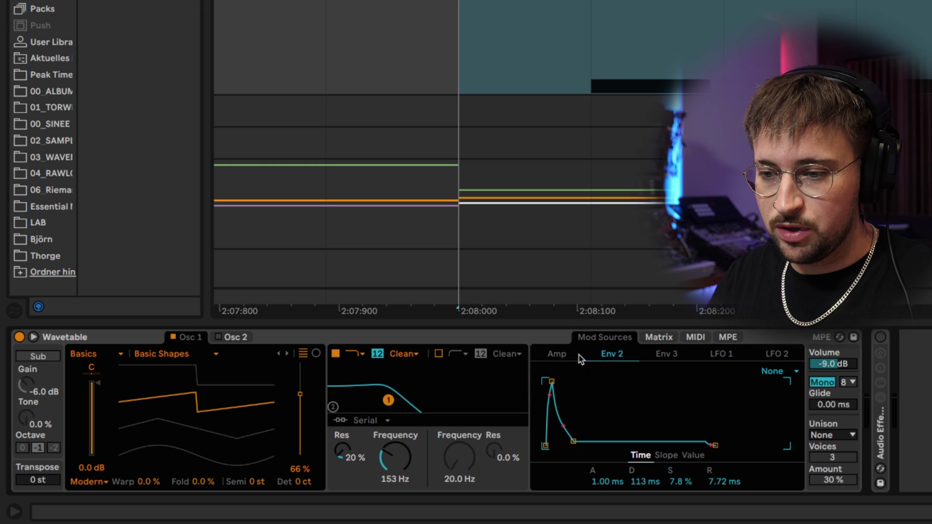
click(576, 358)
drag(730, 487, 730, 478)
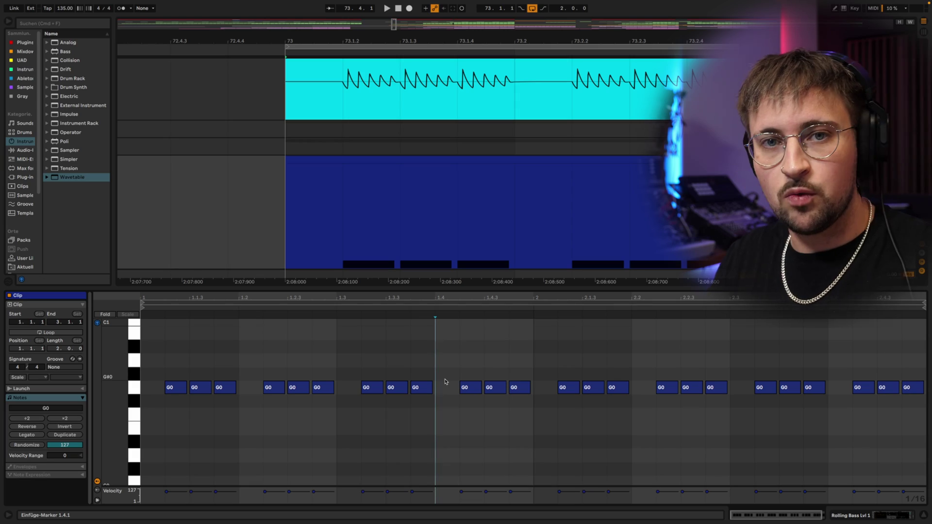
Step: Using a 1/32 note grid, merge the notes at 1.4.3 and 1.4.4 into one long note and split the final note in two
right_click(503, 406)
click(594, 357)
click(508, 414)
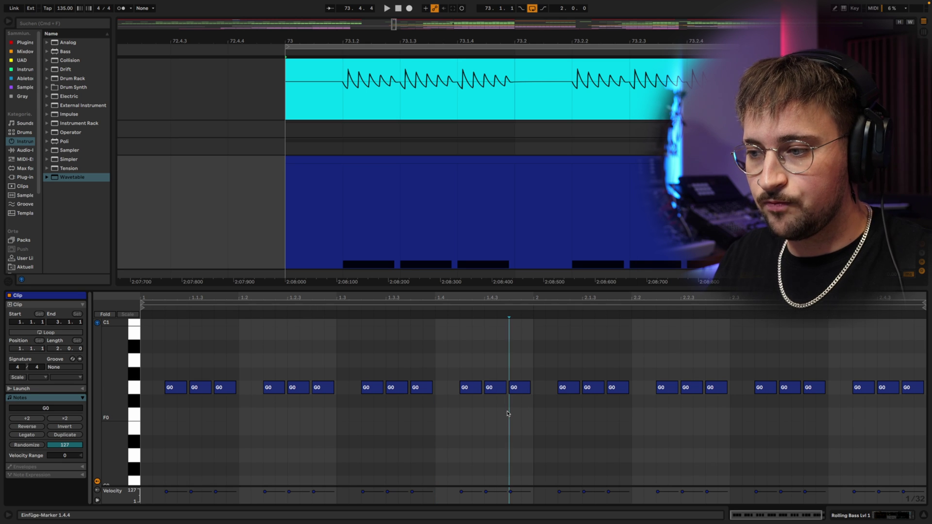
click(530, 387)
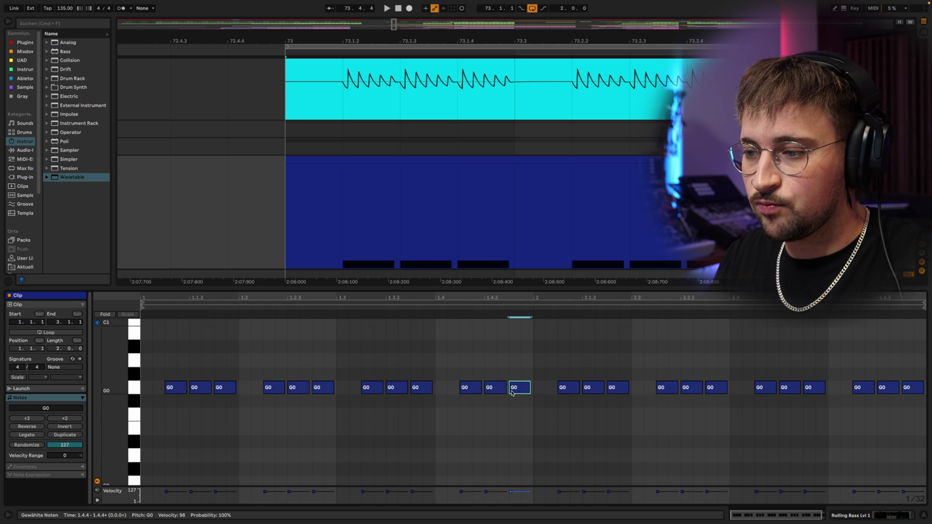
drag(506, 390, 520, 391)
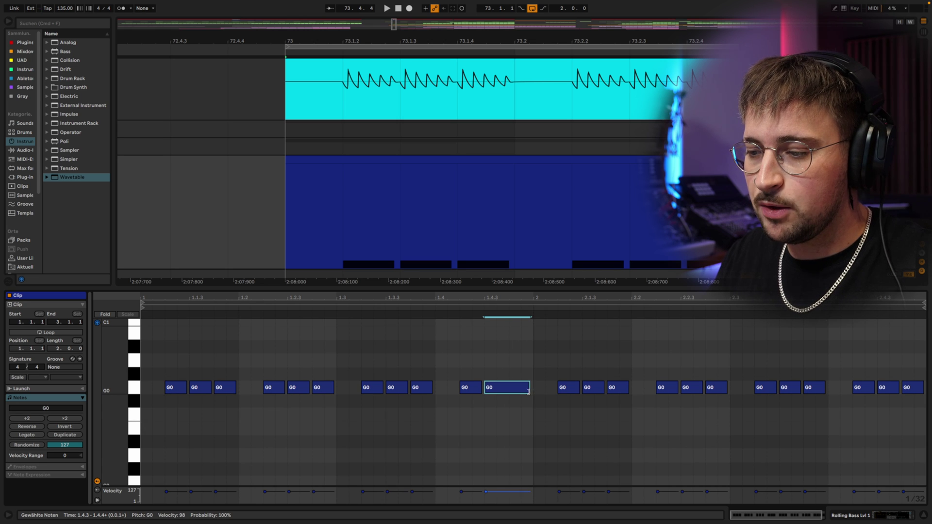
drag(922, 390, 918, 389)
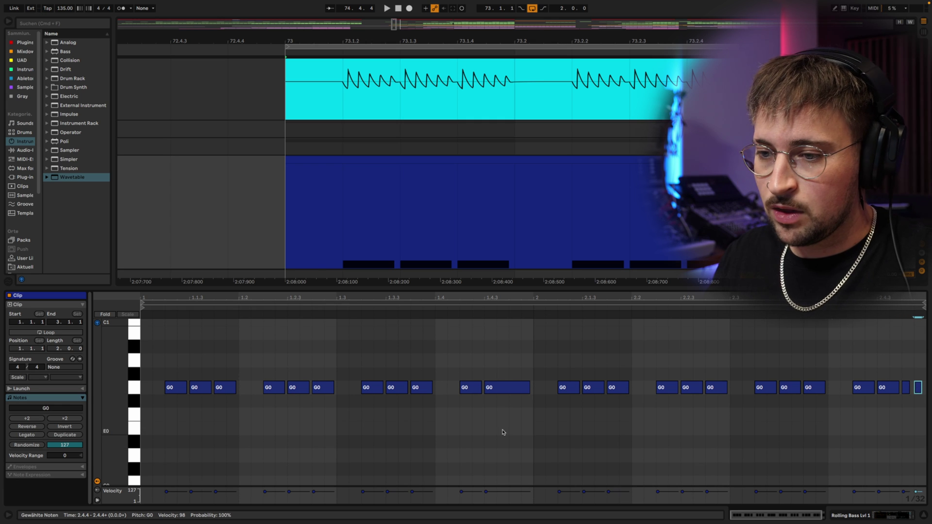
Step: Add notes at 1.1.1 and 2.1.1 matching the other notes' length, and transpose both up an octave to G1
double_click(147, 388)
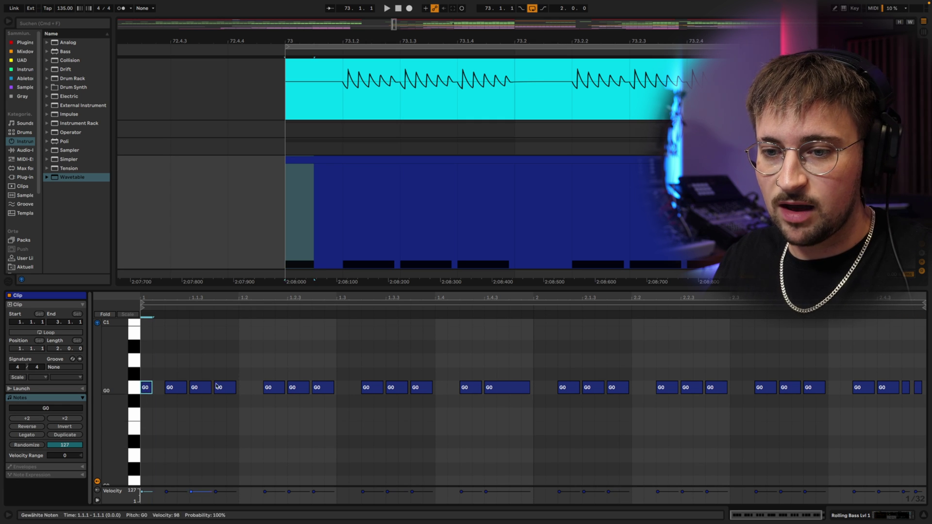
double_click(545, 388)
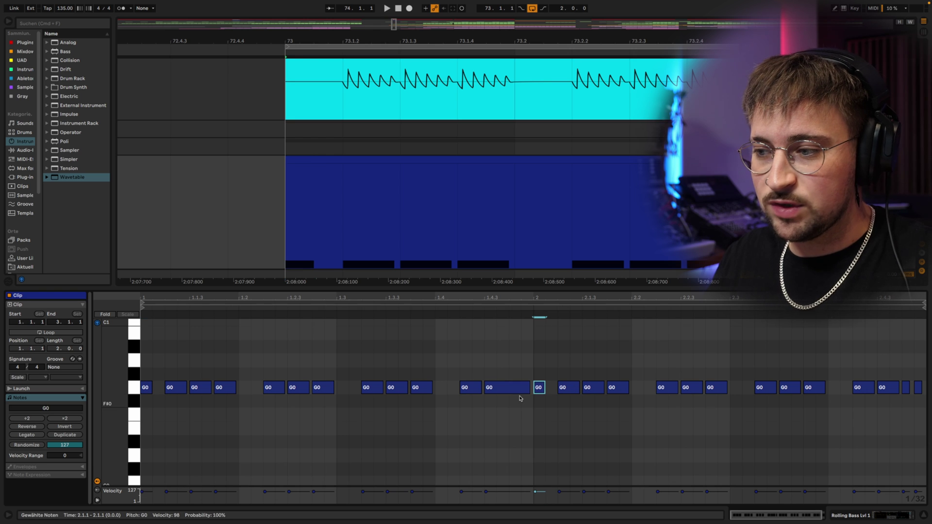
shift+click(147, 386)
drag(152, 388, 161, 388)
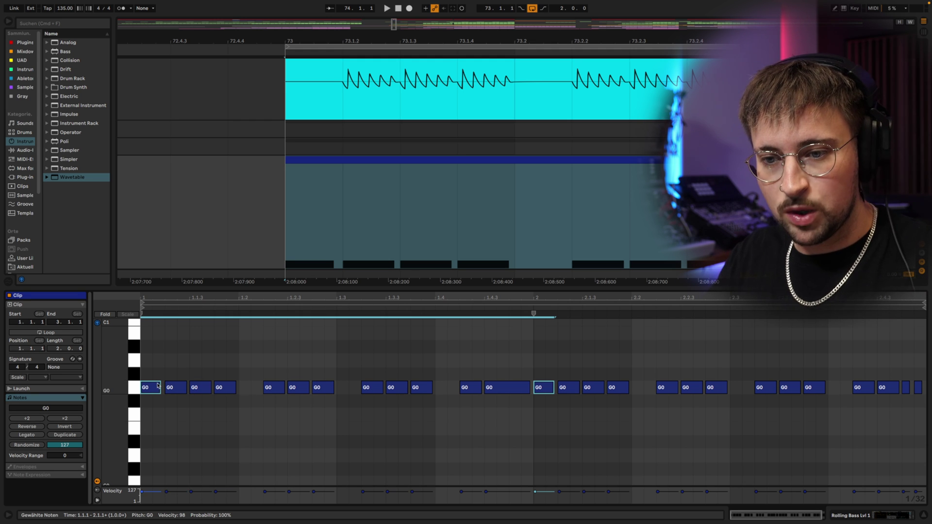
key(shift+Up)
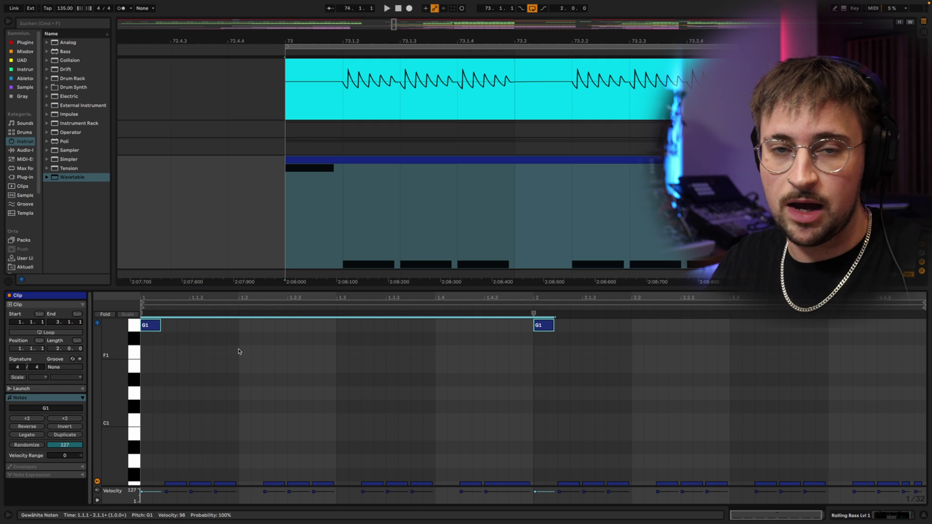
Step: Play back the edited bass pattern from bar 73
key(space)
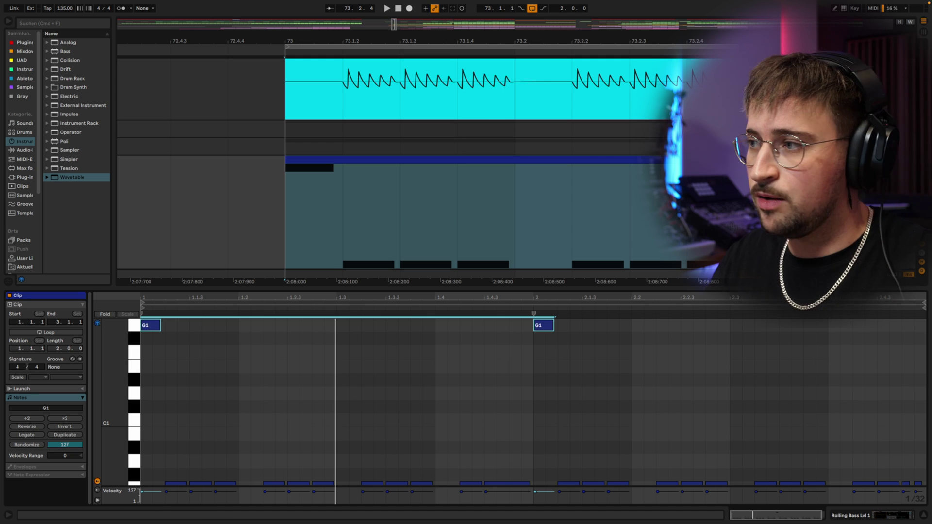
key(u)
key(space)
Step: Set the velocity of the bass note at 1.1.4 to 70
drag(516, 42, 393, 18)
drag(505, 42, 440, 31)
click(454, 125)
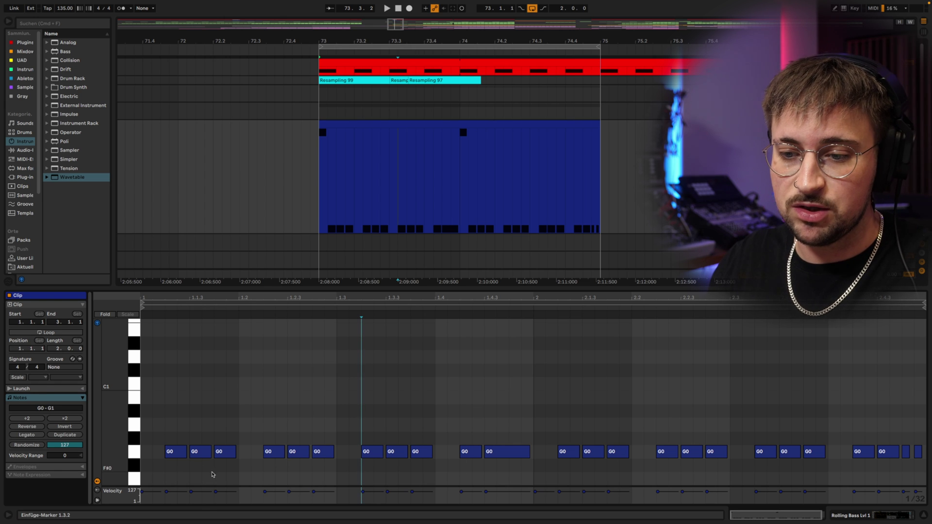
click(216, 495)
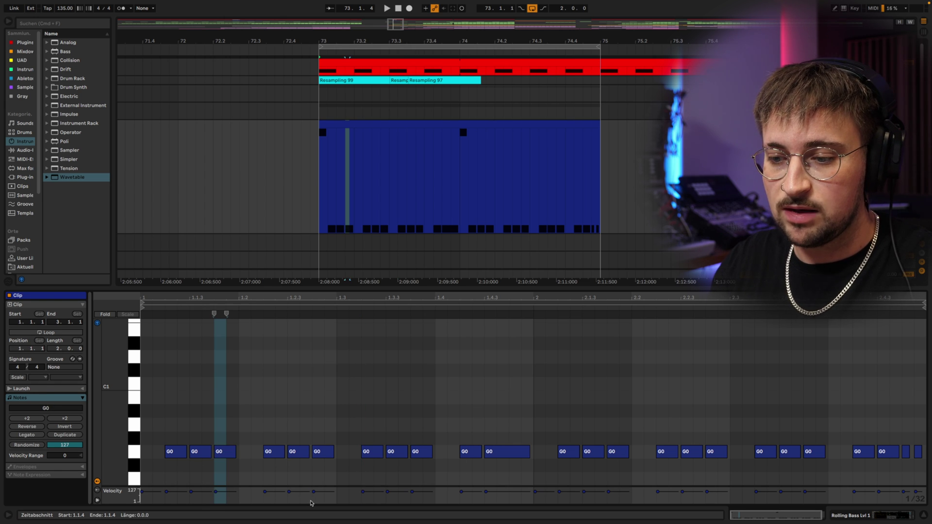
click(220, 492)
drag(216, 495, 217, 496)
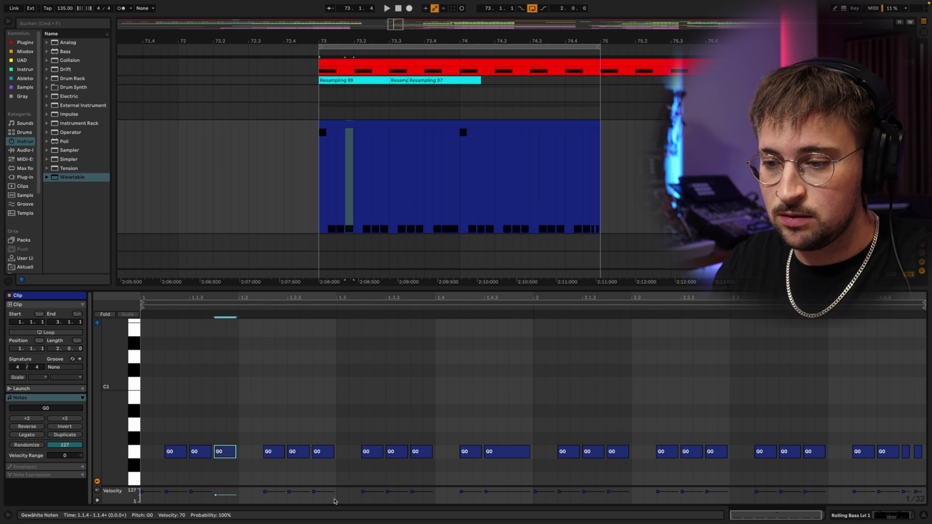
Step: Vary the velocities of the other bass notes across both bars, making individual notes in the groups softer
drag(314, 493, 314, 494)
drag(413, 492, 412, 495)
drag(486, 493, 486, 494)
click(619, 452)
shift+click(812, 451)
drag(809, 448, 809, 453)
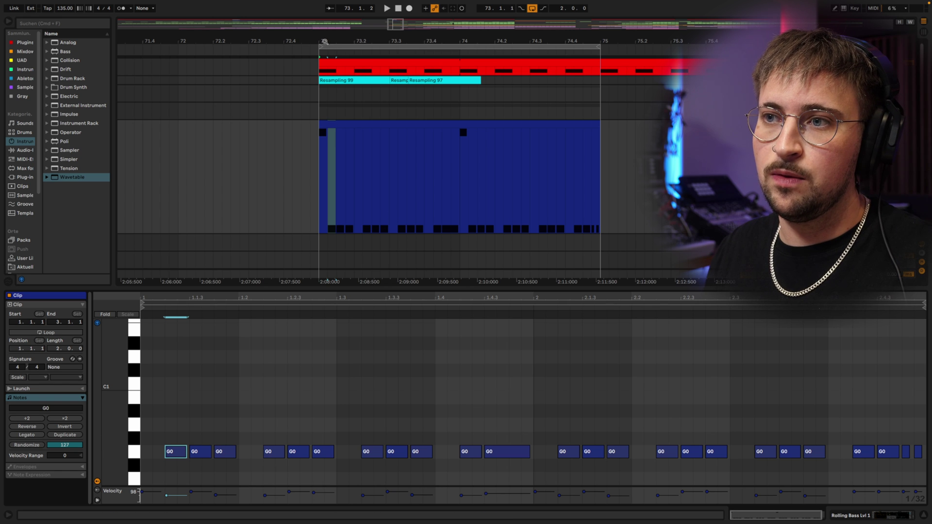
drag(326, 41, 326, 66)
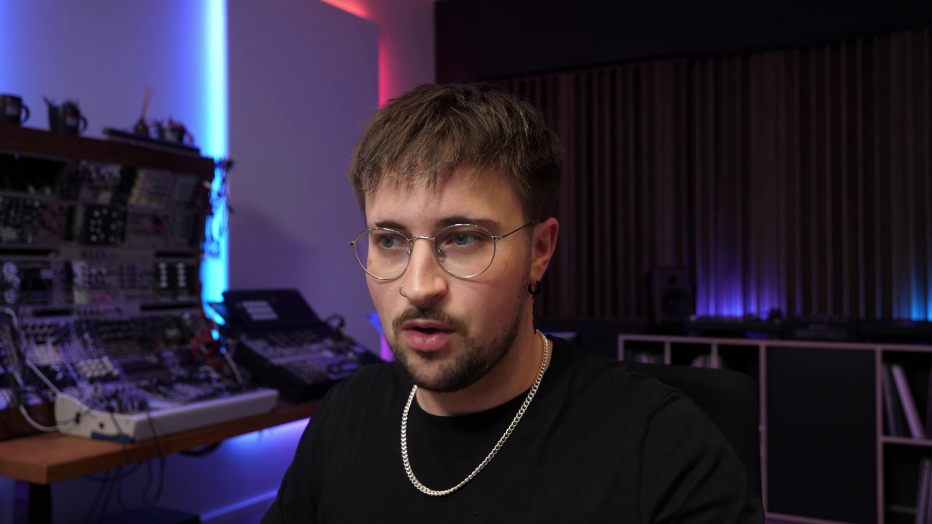
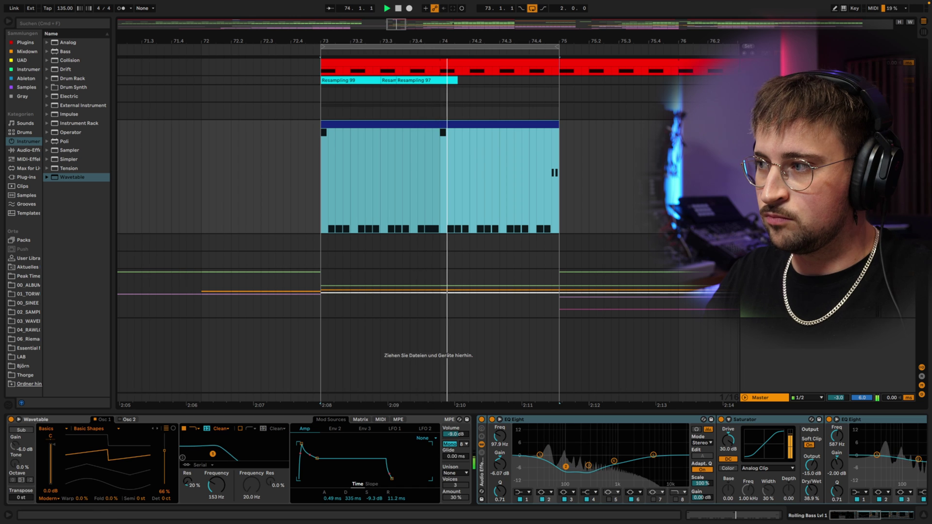
Step: Bypass the bass track's Audio Effect Rack during playback and switch it back on to compare the sound
click(481, 420)
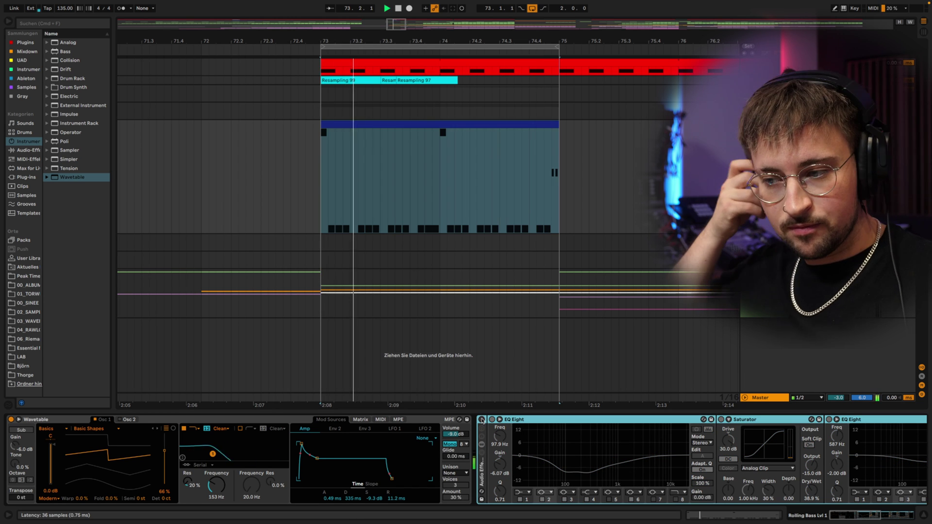
click(482, 419)
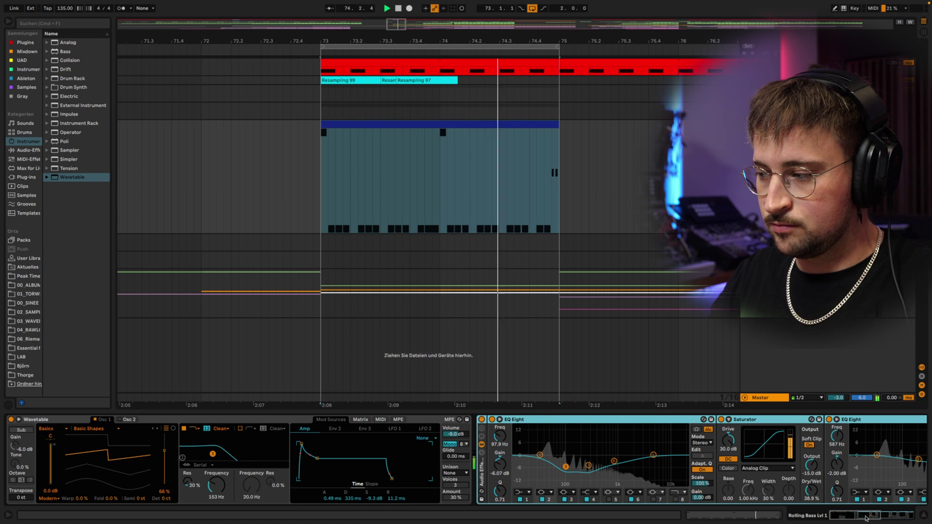
Step: Switch off the Auto Filter, the Drum - Full Parallel compressor, the second EQ Eight and the Saturator in the bass effect chain
scroll(496, 419, right, 1)
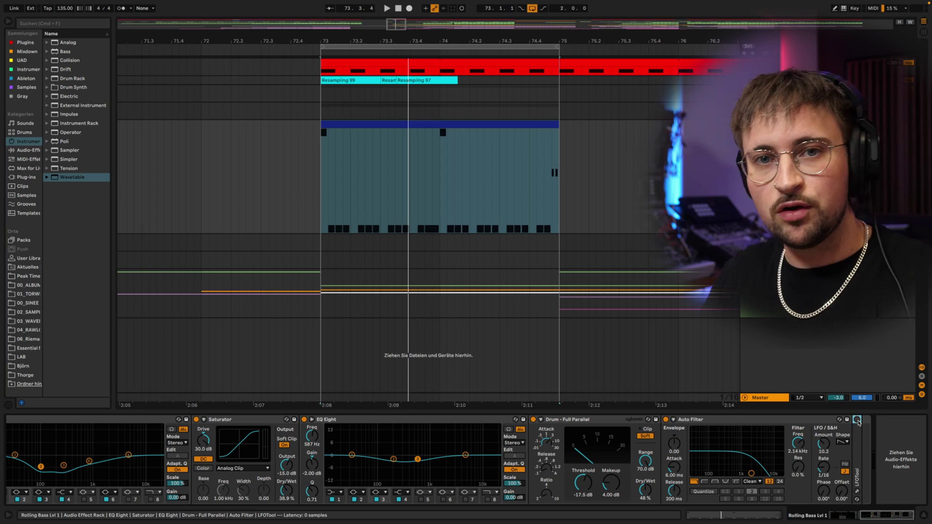
click(665, 420)
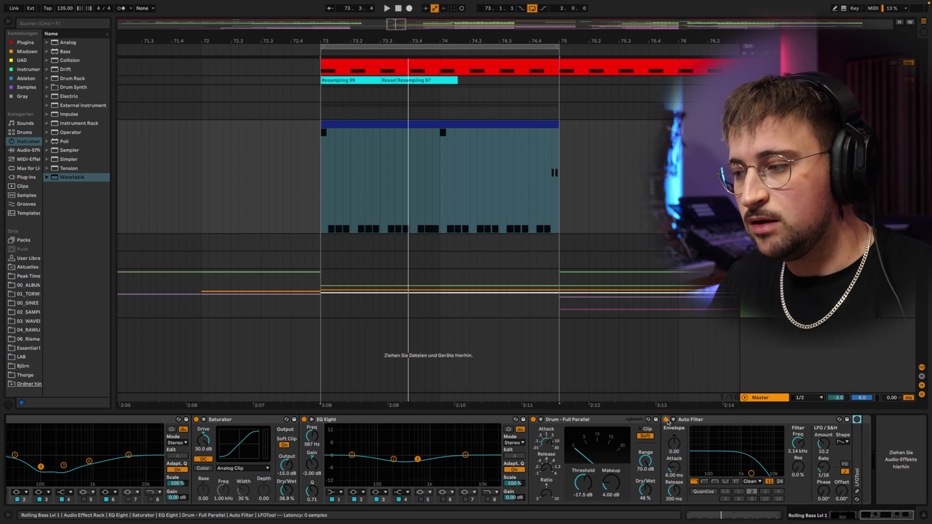
click(534, 420)
click(305, 420)
click(196, 420)
Step: Compare the bass with the first EQ Eight bypassed and active during playback, leaving it active and stopping playback
drag(883, 519, 851, 518)
click(647, 420)
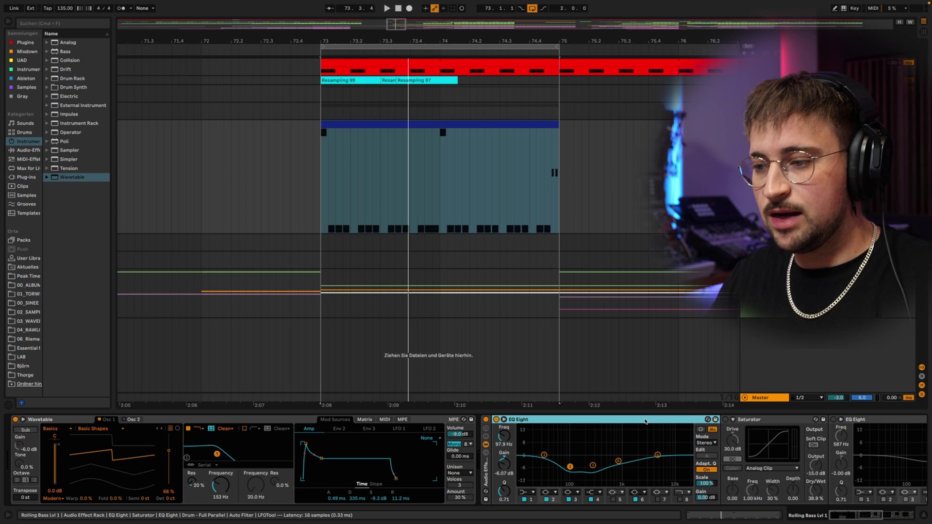
click(496, 420)
key(space)
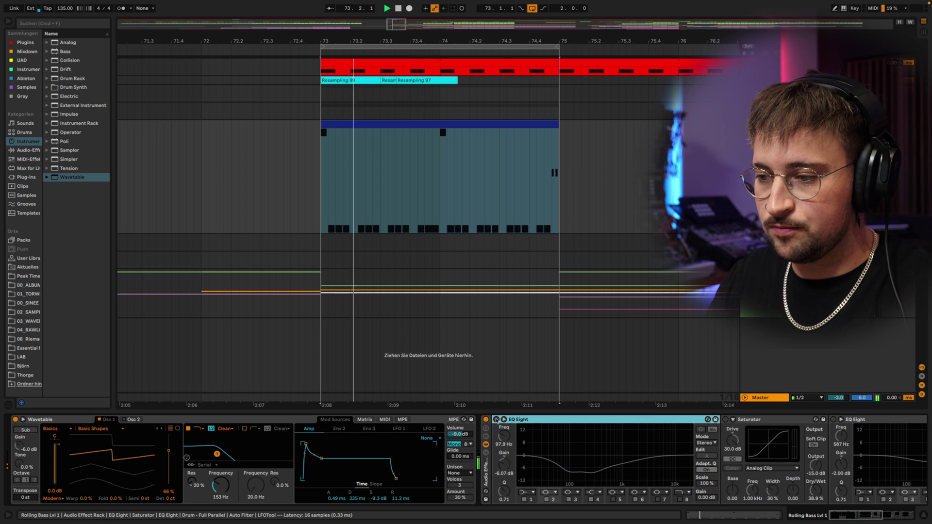
click(496, 419)
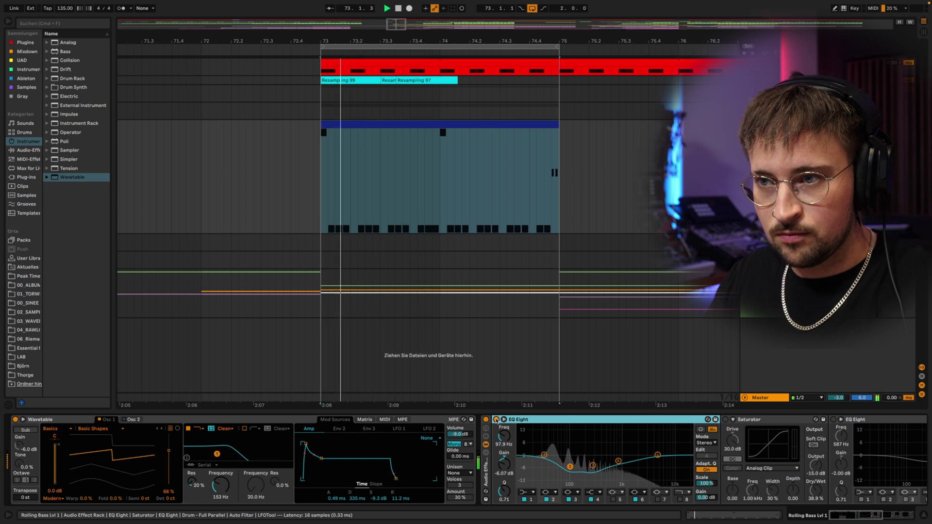
key(space)
Step: Enable the high-cut filter on band 8 of the first EQ Eight, and select bands 2 and 3 to inspect their settings
click(680, 499)
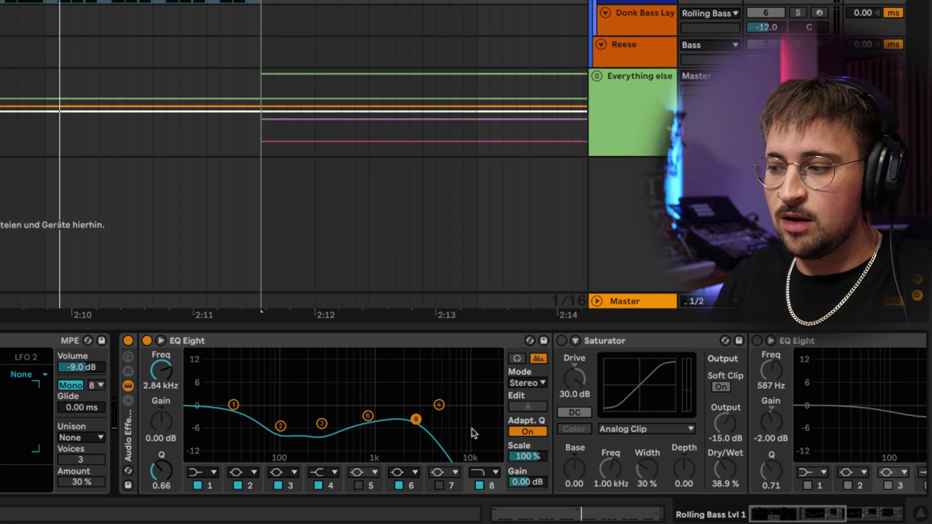
click(281, 427)
click(321, 423)
click(281, 426)
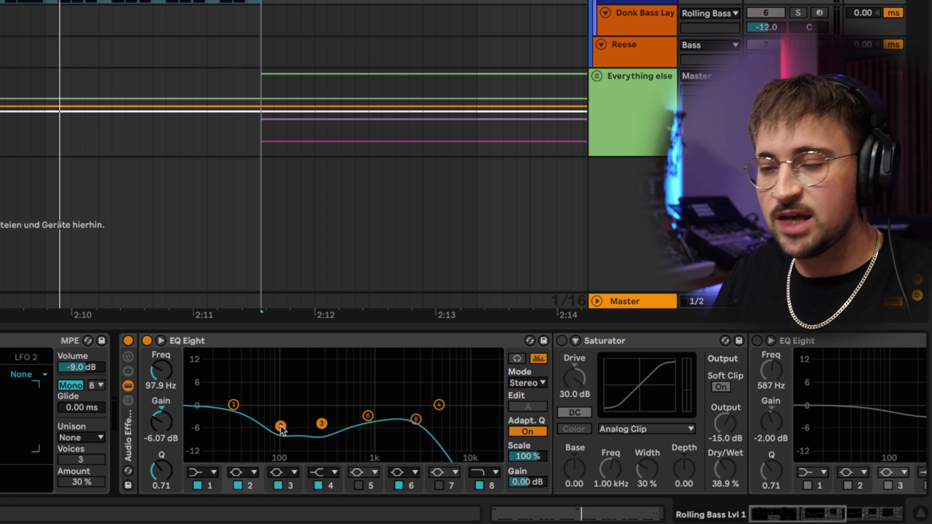
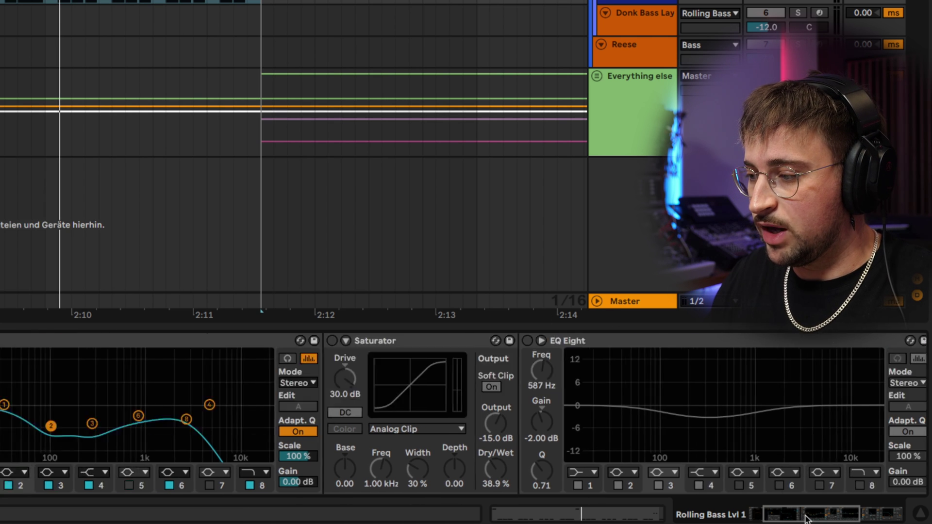
Step: Switch on the Saturator after the first EQ Eight, check its drive and dry/wet controls, and audition the bass with it, leaving it active
click(203, 341)
click(284, 345)
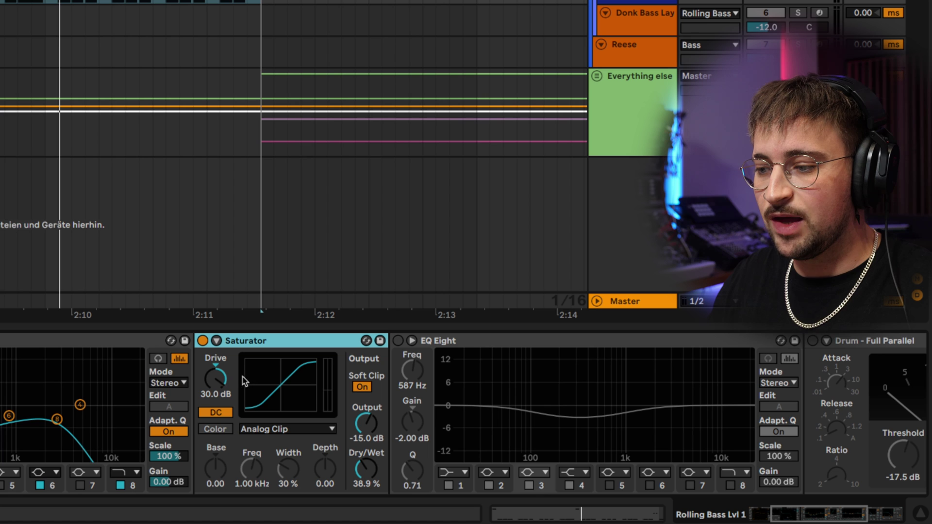
click(221, 387)
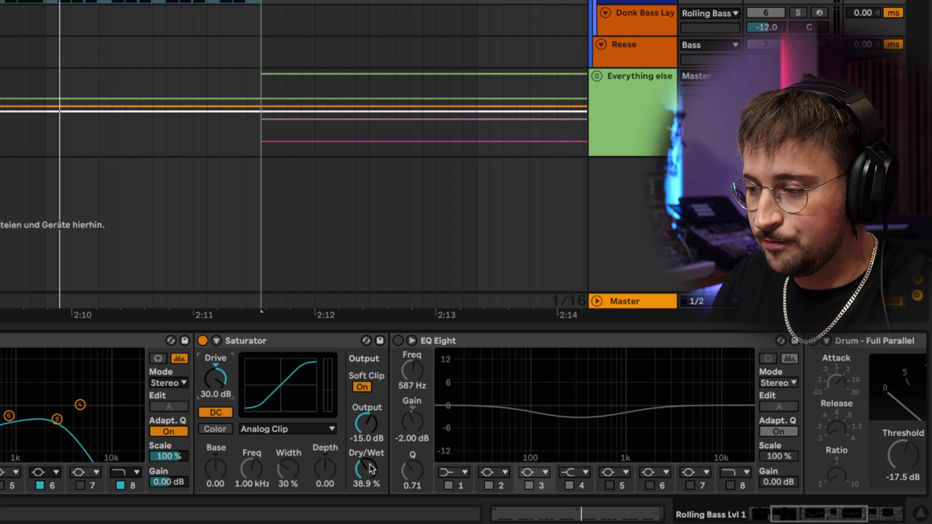
key(space)
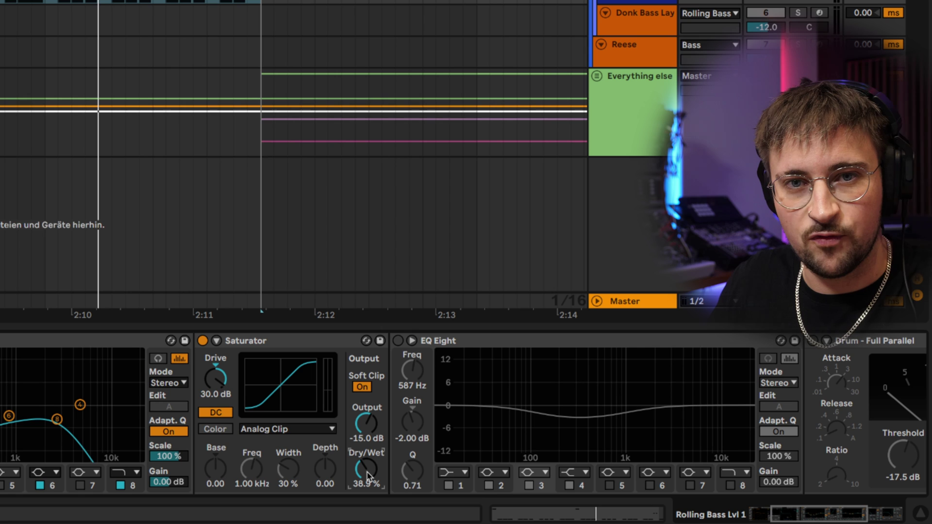
click(203, 341)
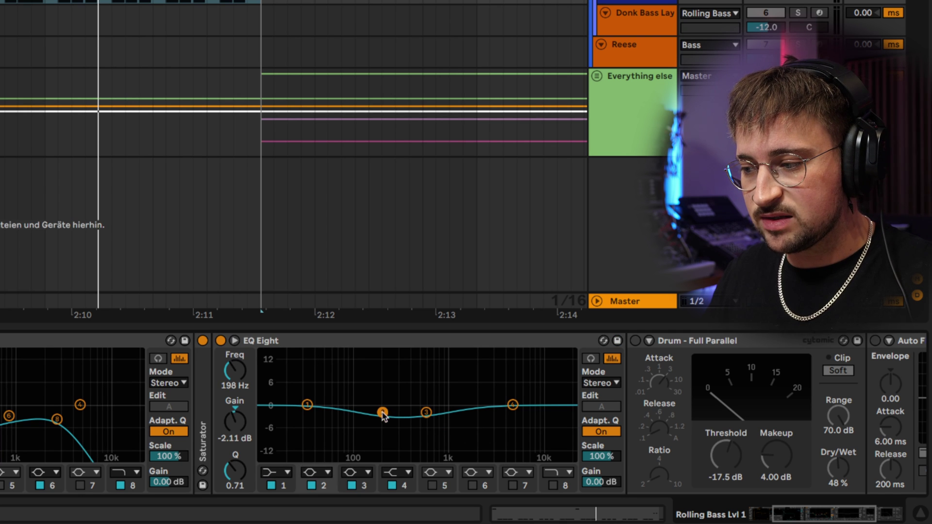
Step: Collapse the second EQ Eight, switch on the Drum - Full Parallel compressor and audition its gain reduction during playback, leaving it collapsed
double_click(460, 343)
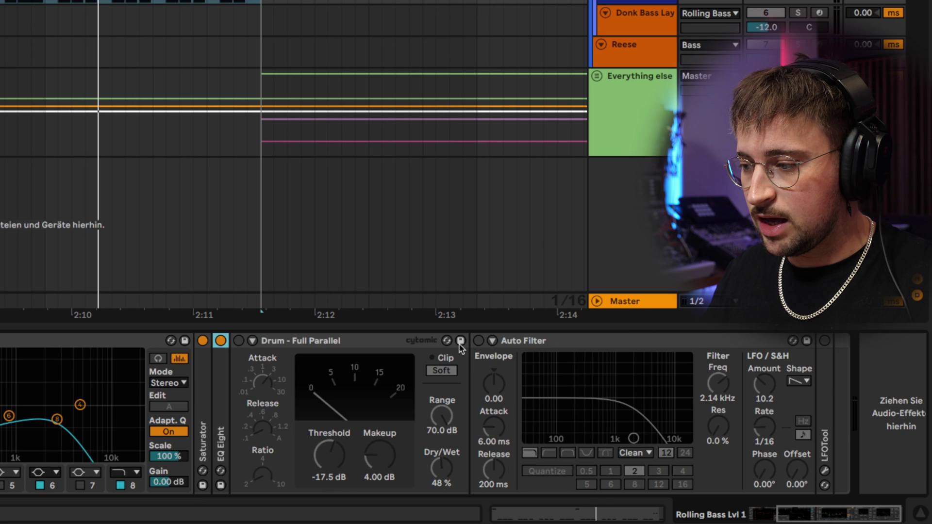
double_click(312, 342)
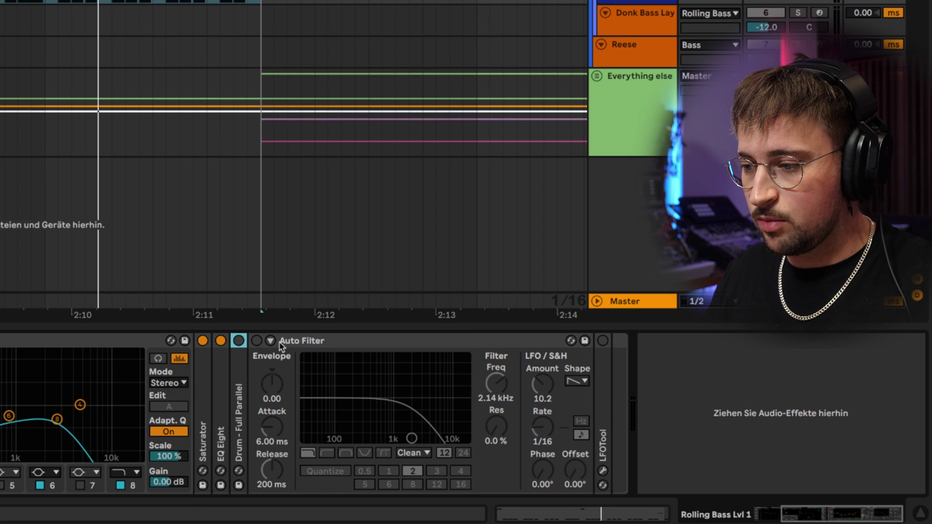
double_click(241, 363)
click(441, 472)
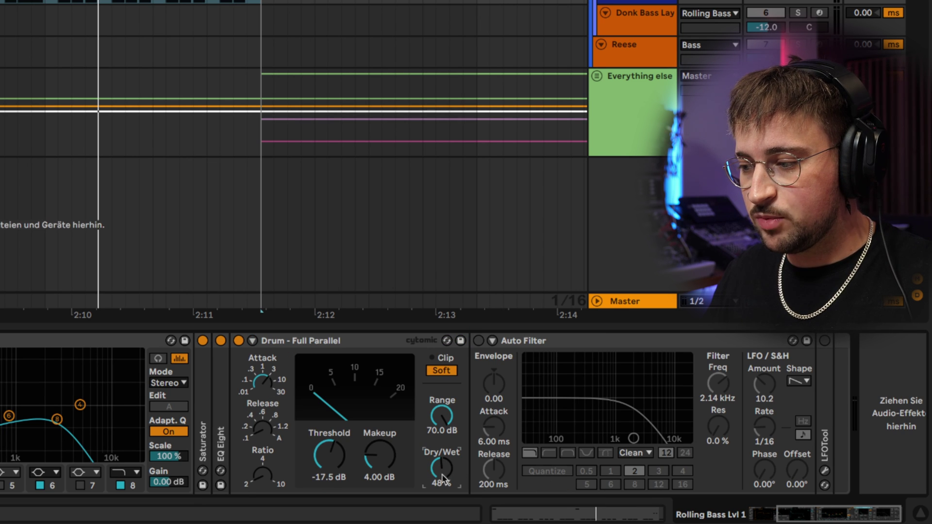
click(317, 342)
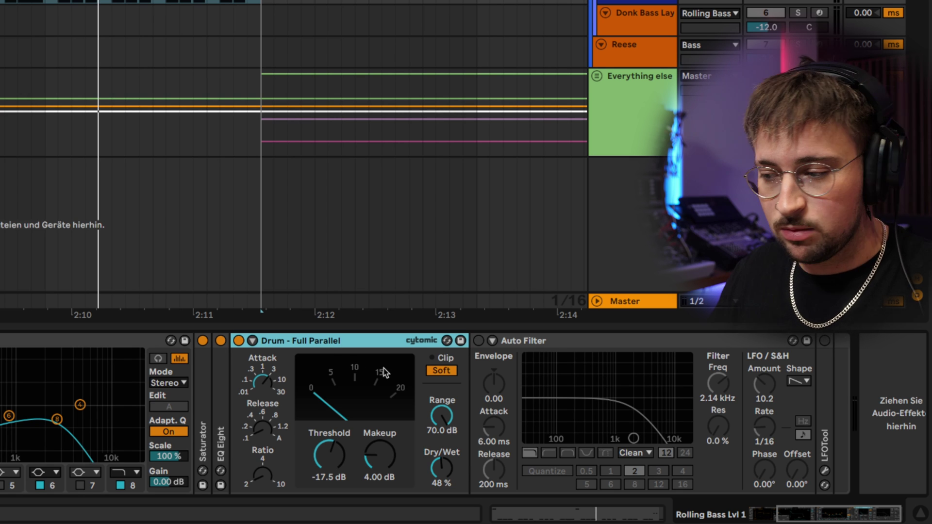
key(space)
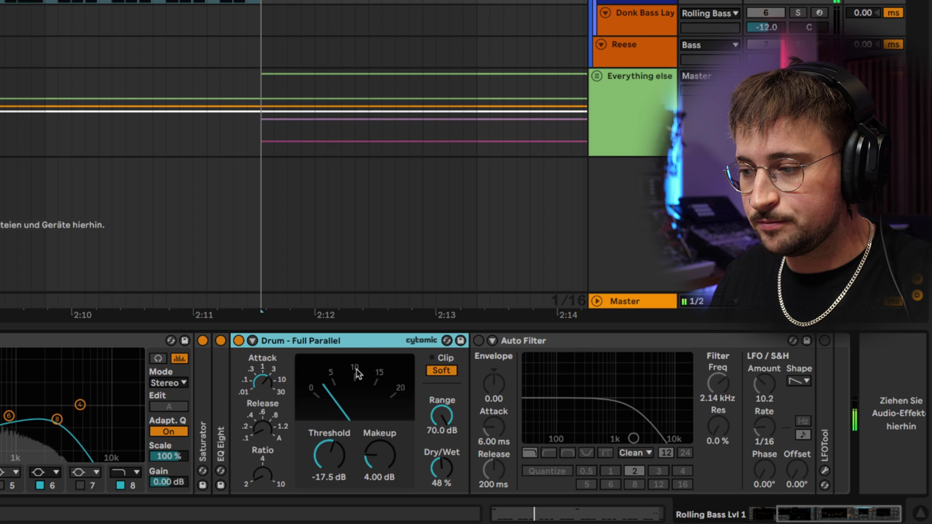
double_click(366, 342)
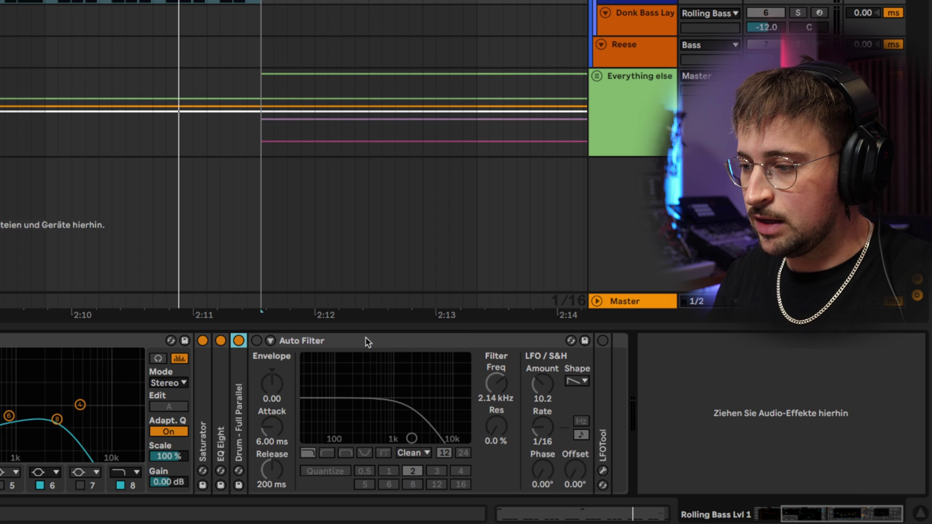
Step: Switch on the Auto Filter in the bass chain and set its LFO amount to 6.67
click(360, 344)
click(256, 340)
click(607, 377)
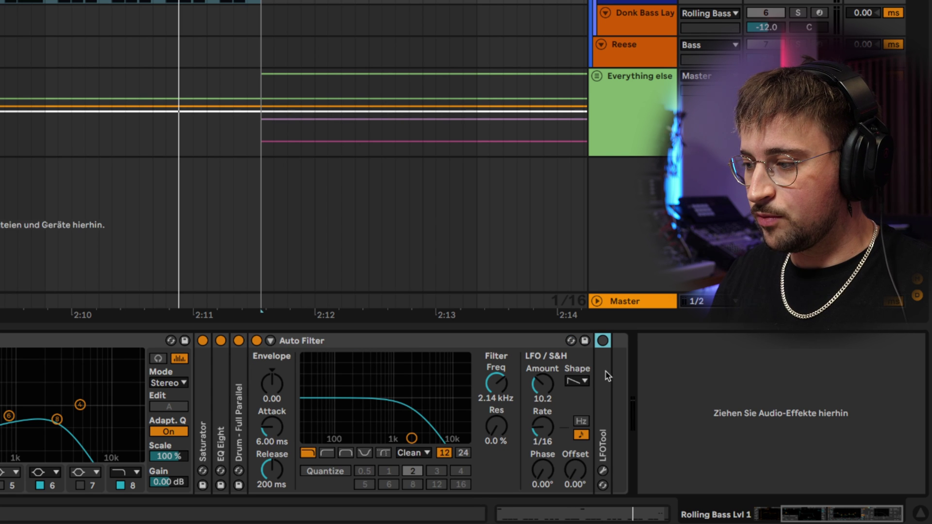
click(360, 348)
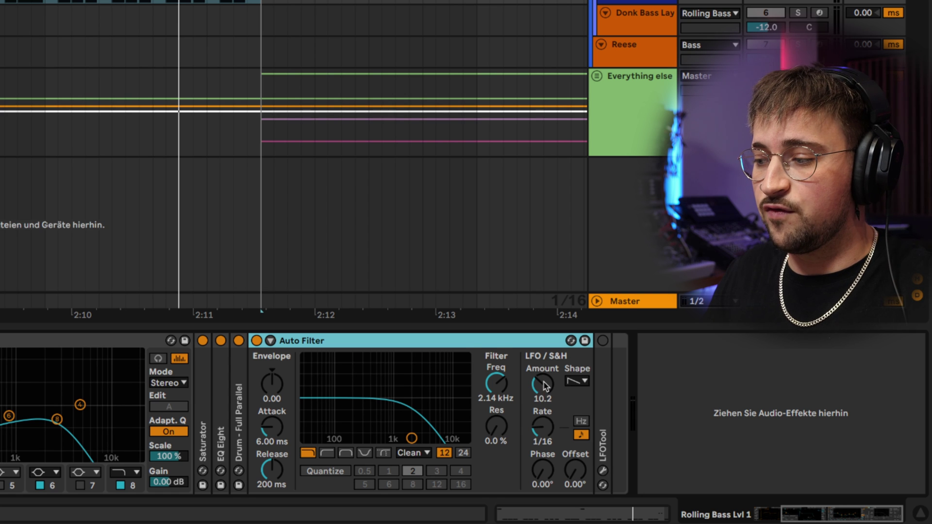
drag(545, 386, 546, 391)
click(442, 346)
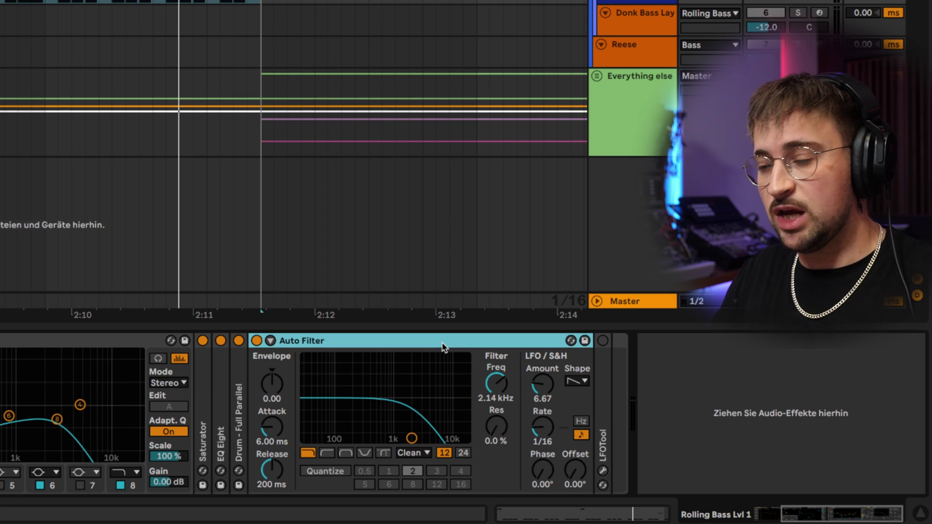
Step: Compare the bass with the Auto Filter bypassed and active during playback, and replace it in view with the switched-on, expanded LFOTool
key(space)
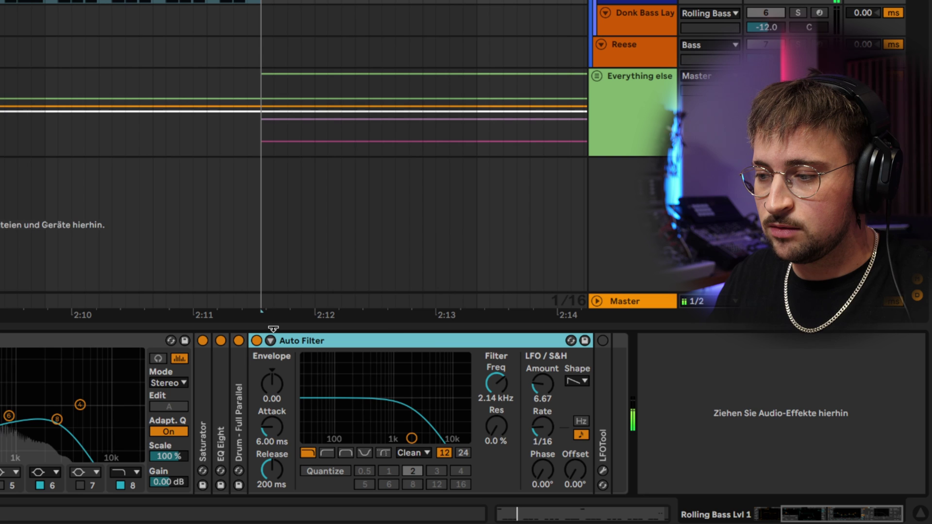
click(257, 341)
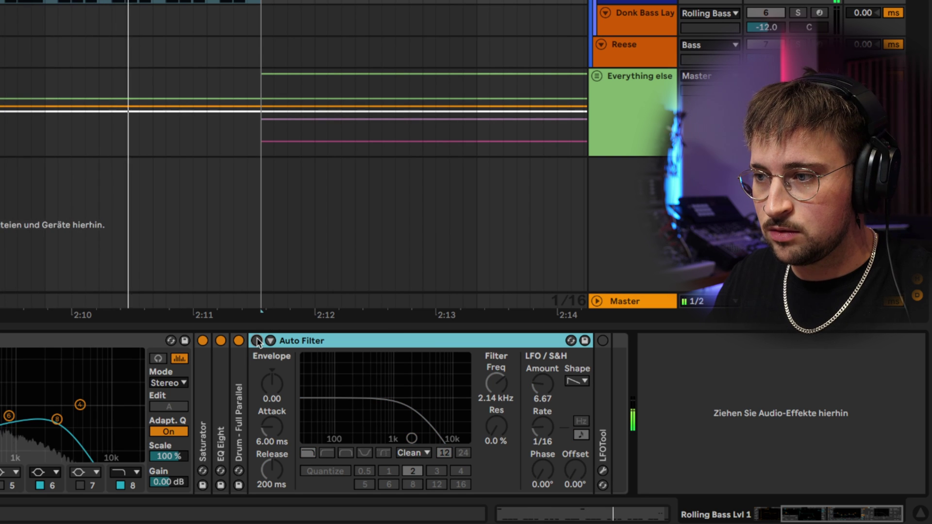
click(257, 341)
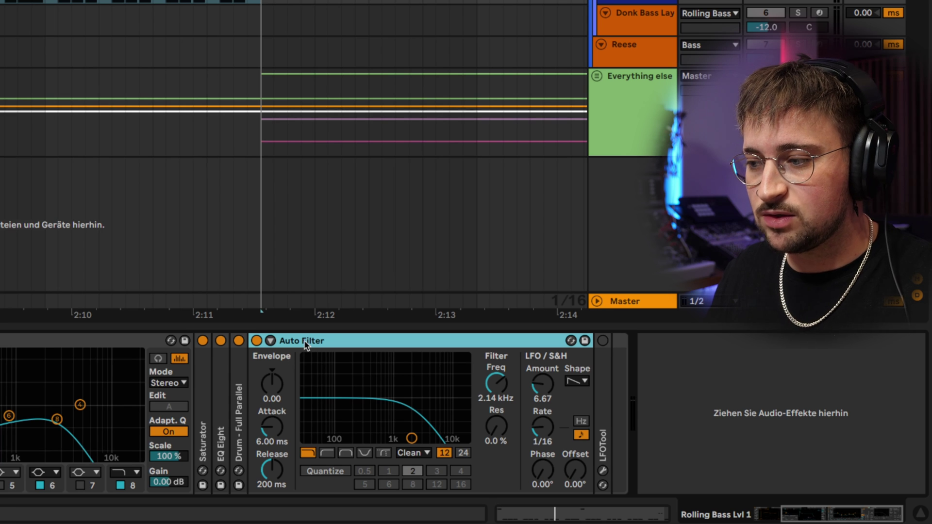
double_click(305, 342)
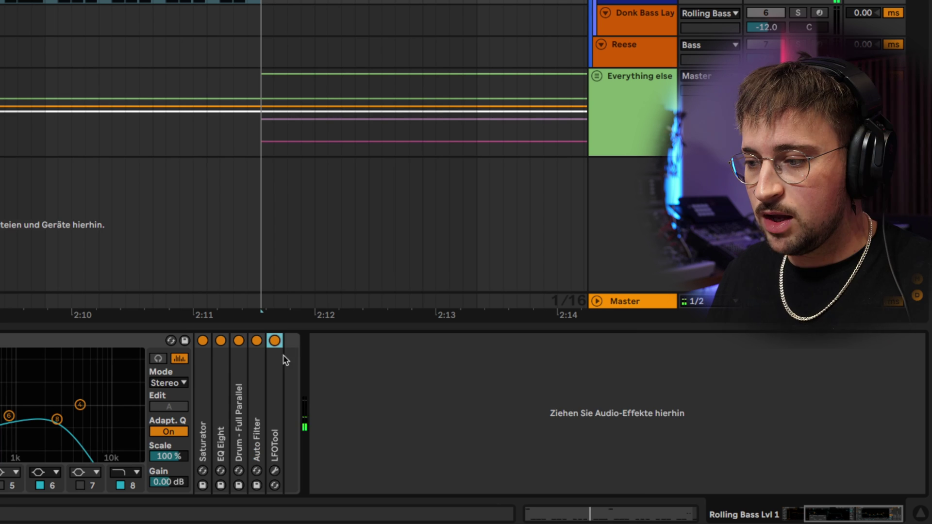
double_click(281, 364)
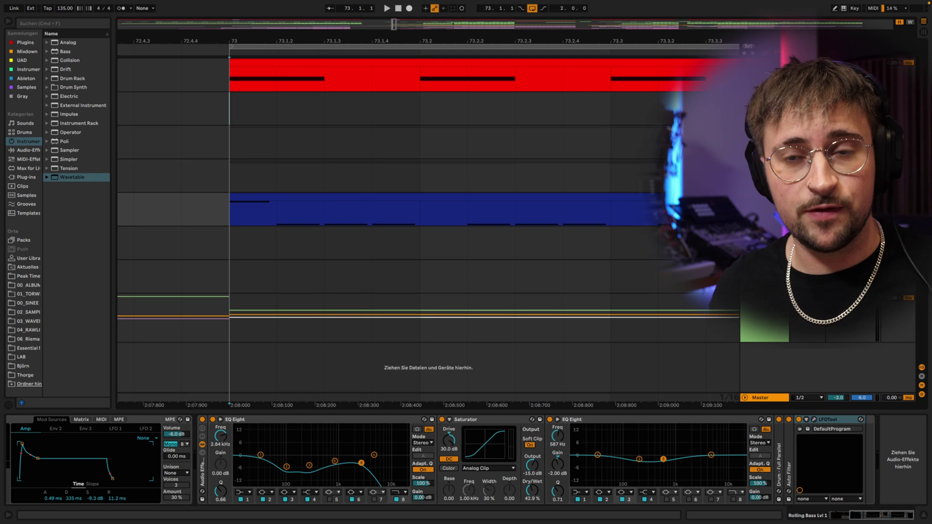
Step: Record two resampling passes of the groove onto the empty audio track below the kick, both starting at bar 73
scroll(429, 210, up, 3)
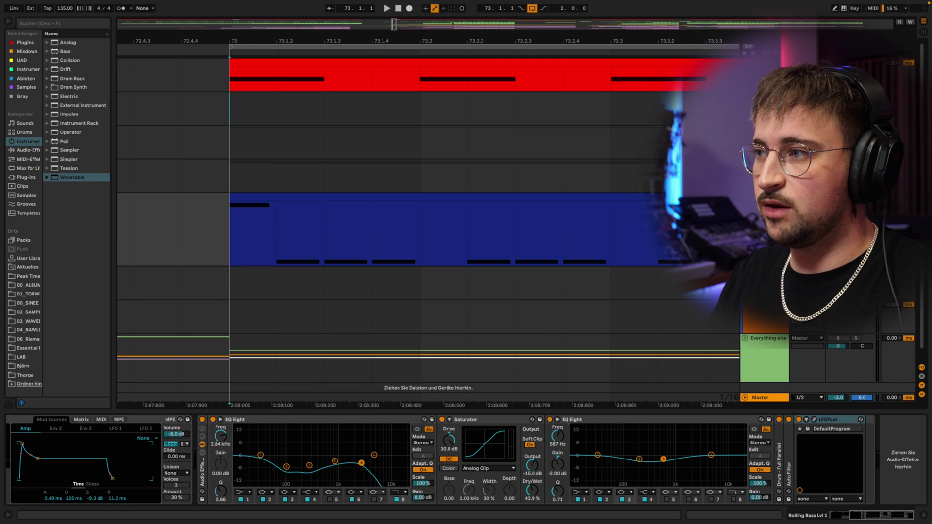
click(312, 126)
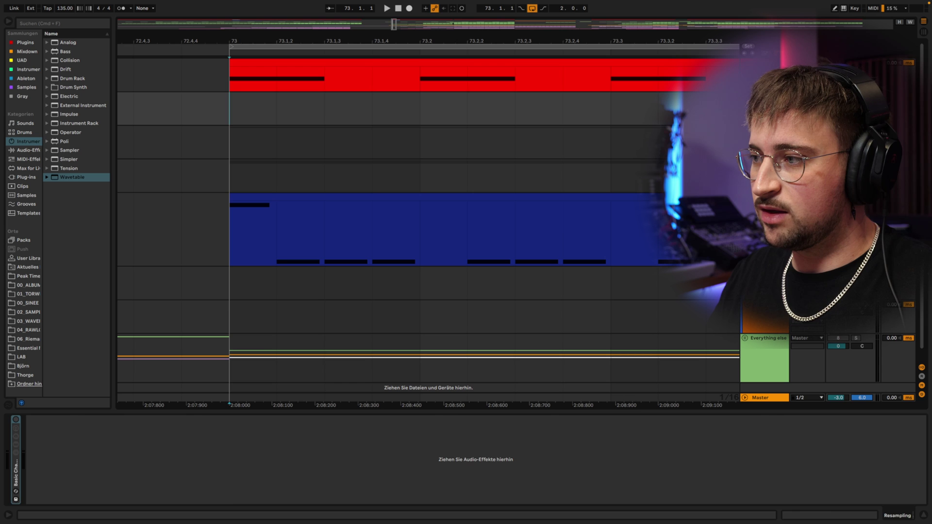
click(764, 198)
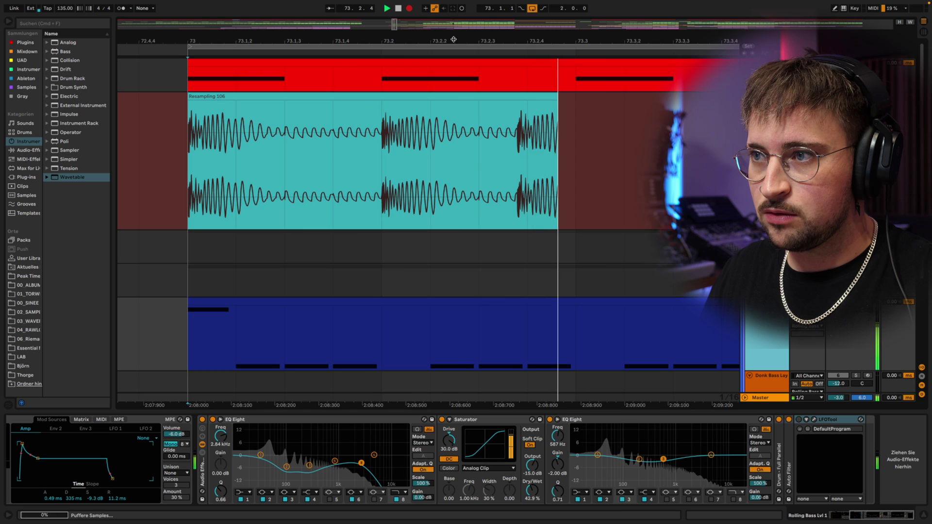
drag(454, 37, 444, 37)
key(space)
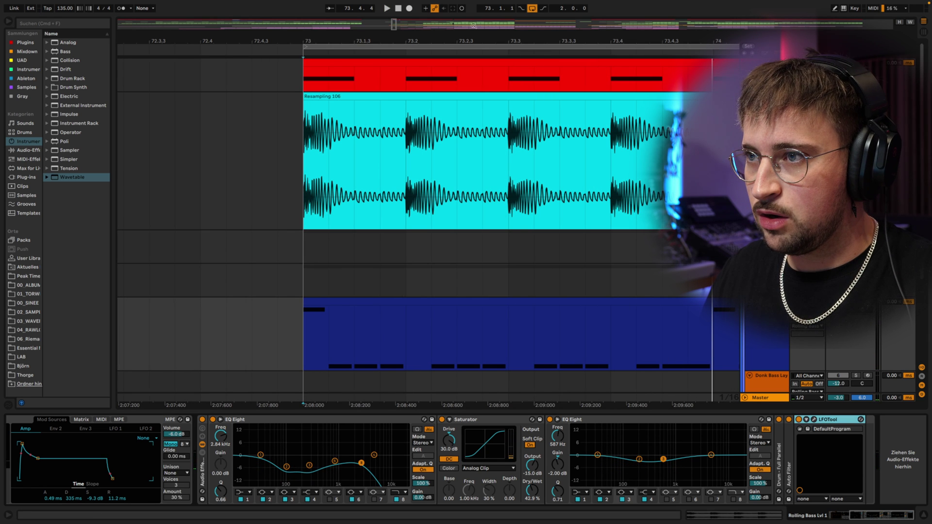
click(409, 9)
key(space)
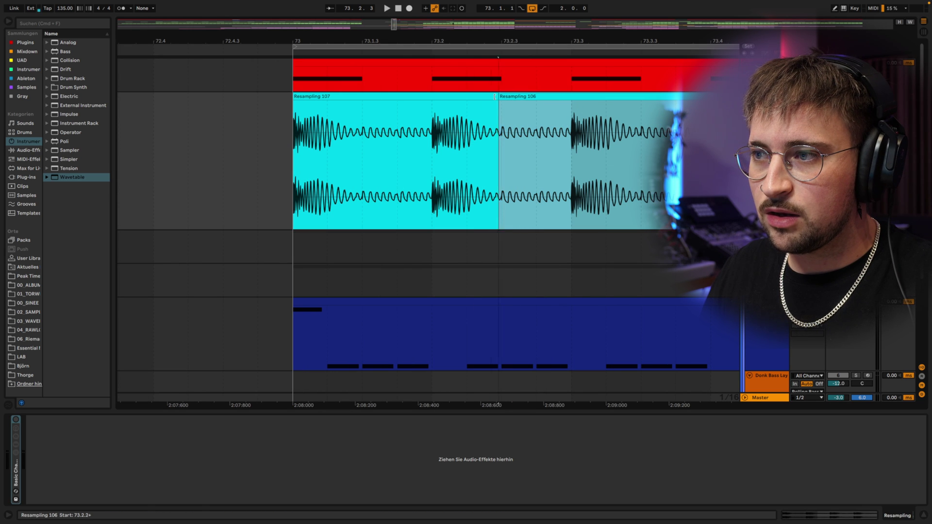
Step: Extend the Resampling 106 clip back to bar 73 to compare its waveform with Resampling 107, and undo the extension
click(489, 96)
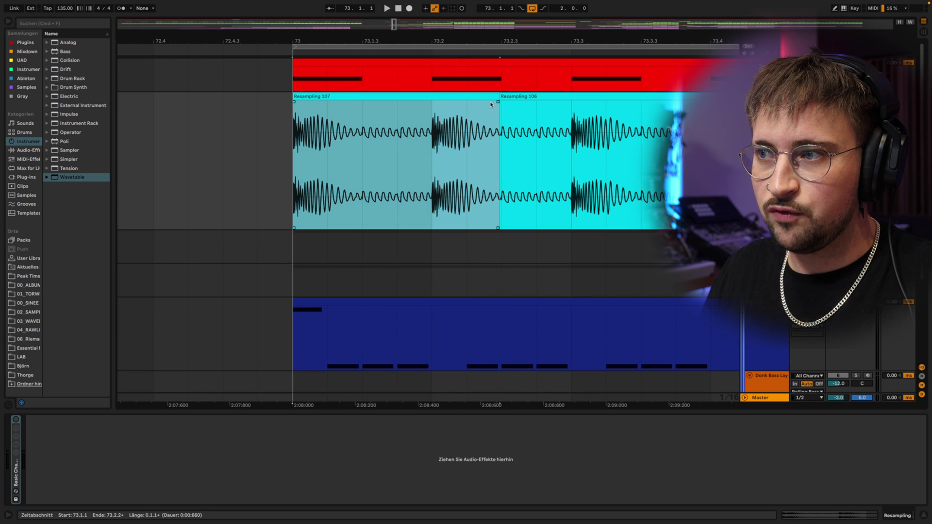
drag(503, 96, 296, 96)
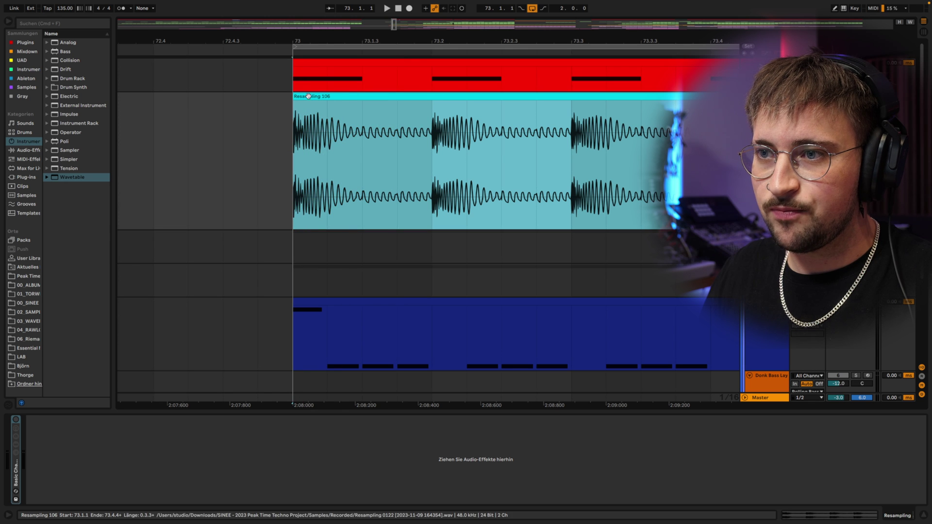
drag(300, 47, 309, 53)
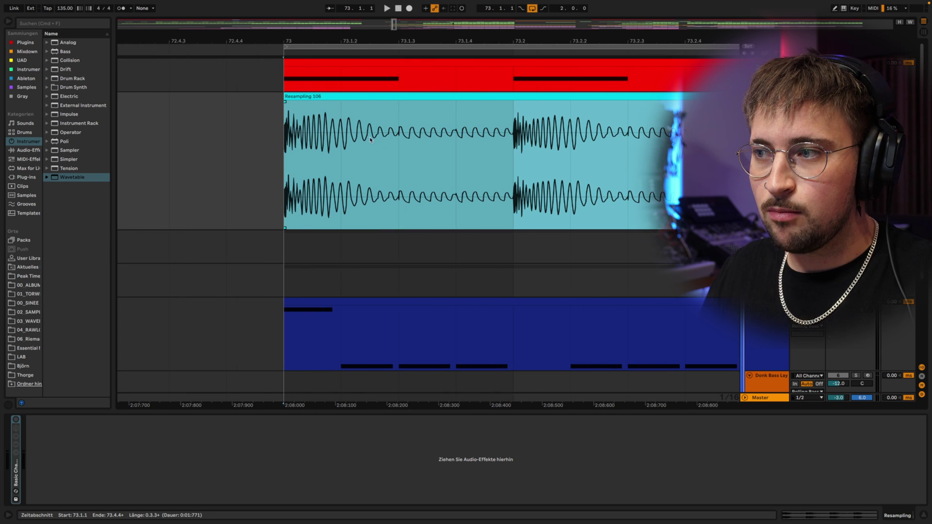
key(super+z)
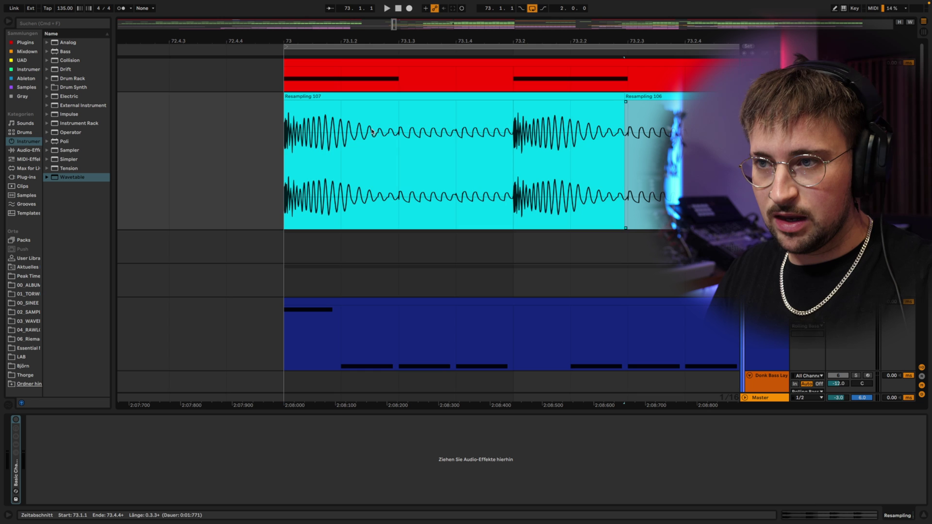
click(332, 96)
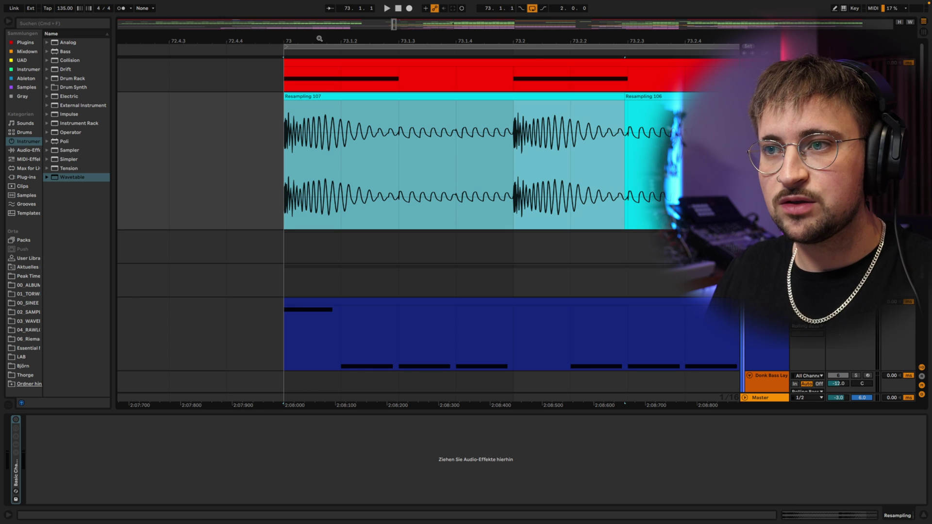
drag(320, 39, 320, 32)
Step: Fit all tracks to the arrangement height and copy the rolling bass MIDI clip at bar 73 onto the Donk Bass Layer track
click(780, 334)
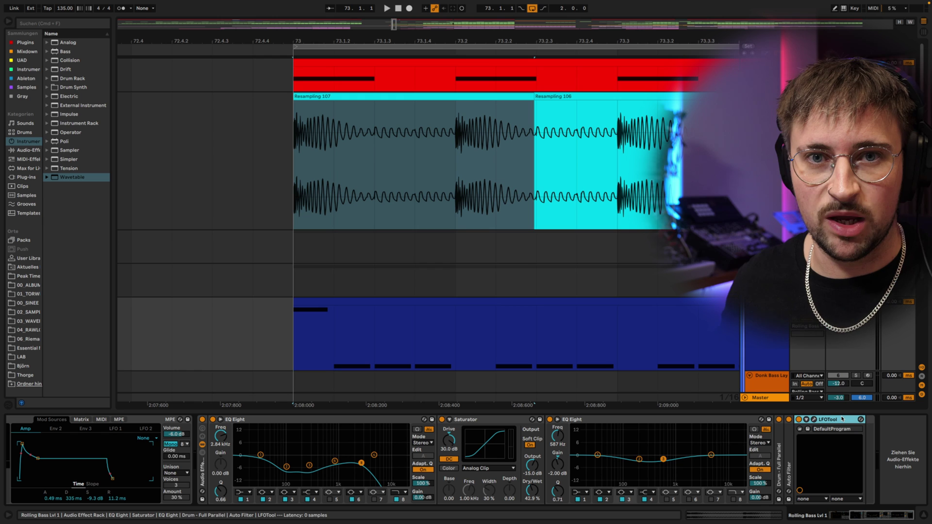
key(h)
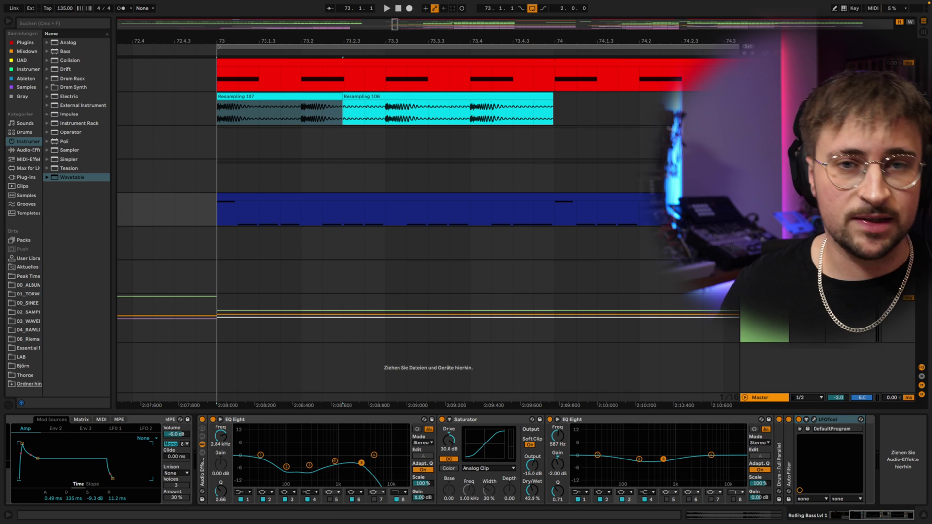
key(Down)
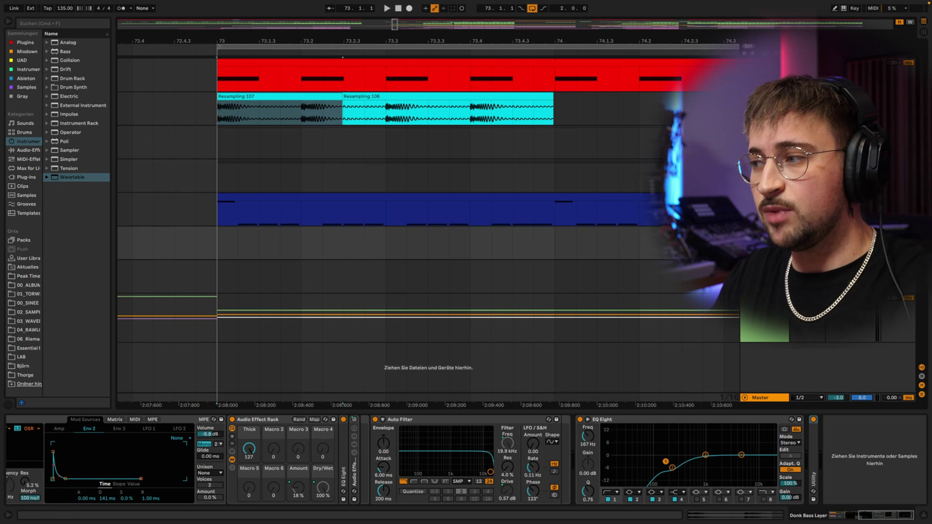
click(413, 198)
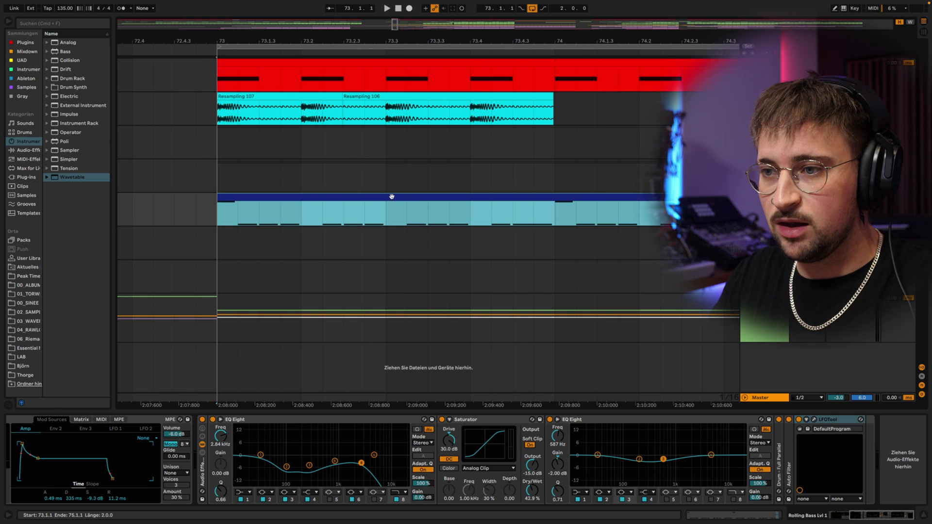
drag(392, 196, 396, 229)
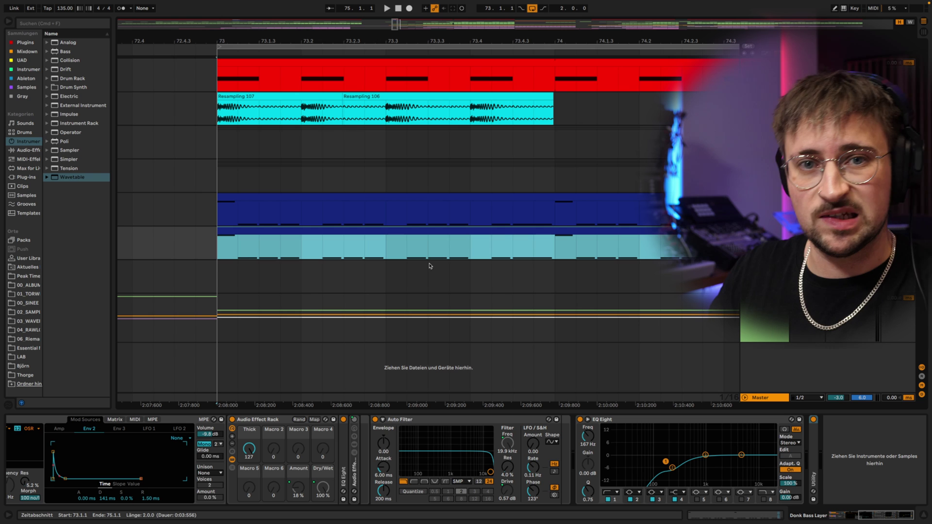
key(Escape)
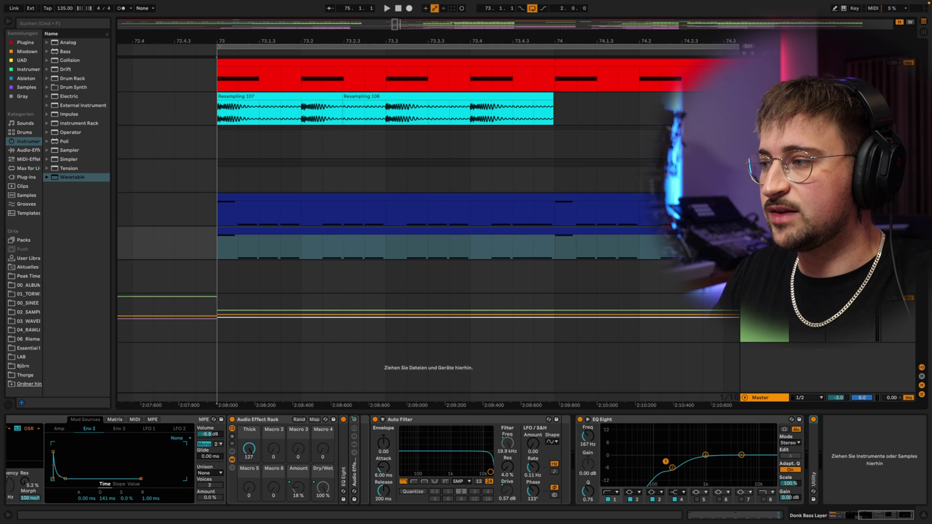
Step: Raise the 1 kHz band of the Donk Bass Layer's EQ Eight to 1.36 dB during playback, and expand its Utility
key(space)
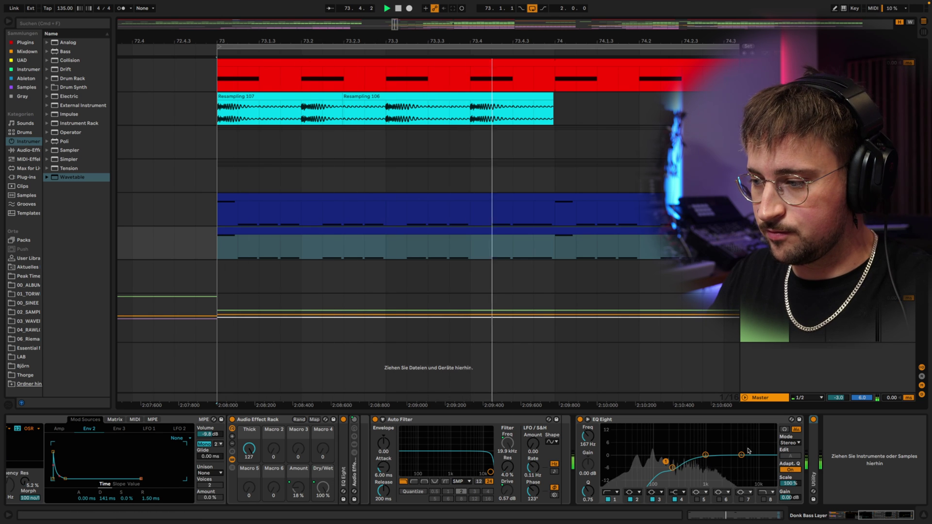
mouse_move(706, 455)
mouse_down()
mouse_move(690, 445)
mouse_move(705, 453)
mouse_up()
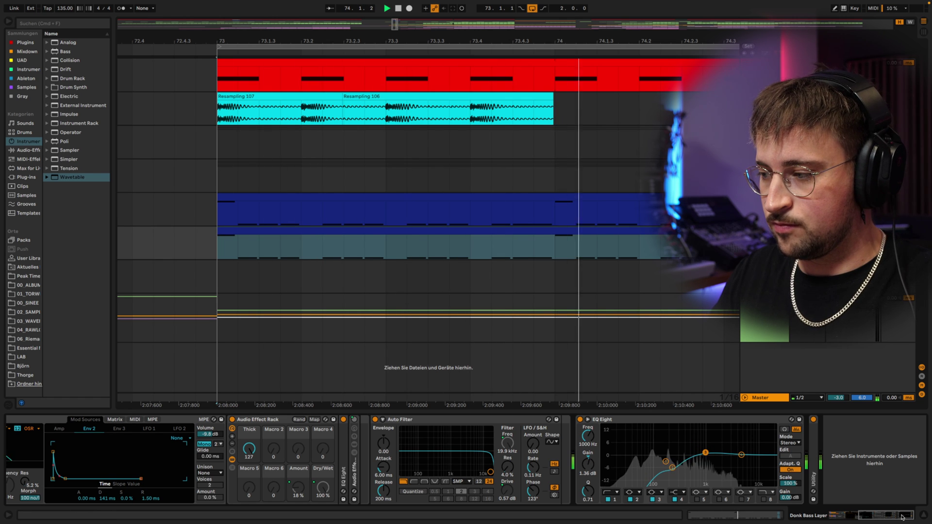
double_click(815, 453)
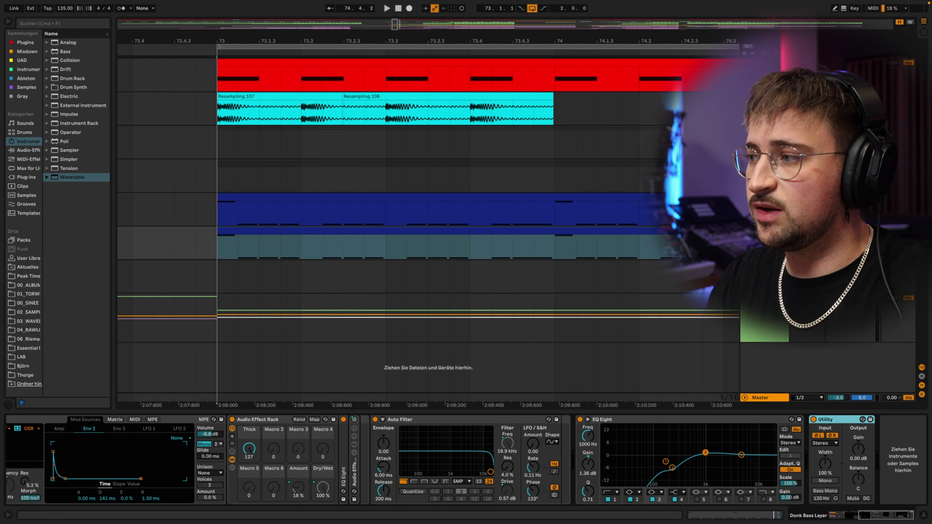
Step: Play the rolling bass together with the donk layer, show bars 72 to 76, and select the donk layer's EQ Eight
key(space)
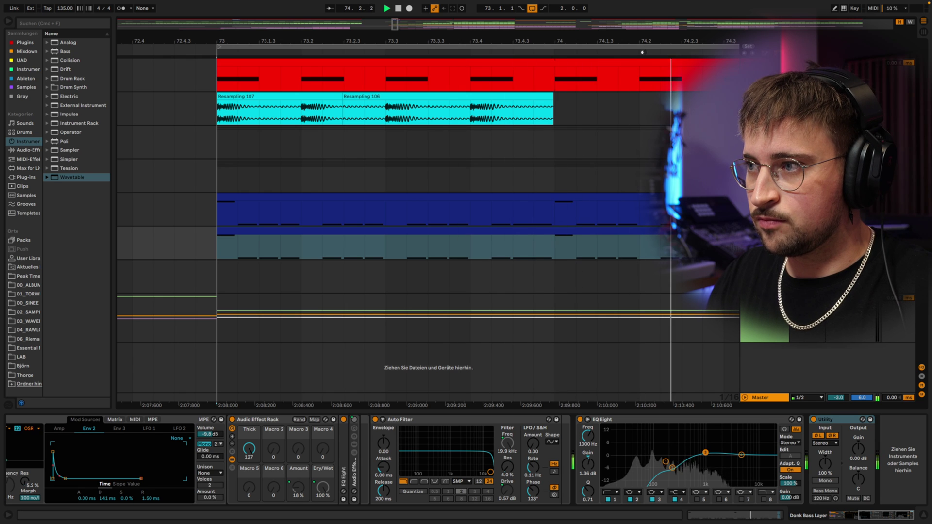
drag(641, 48, 470, 36)
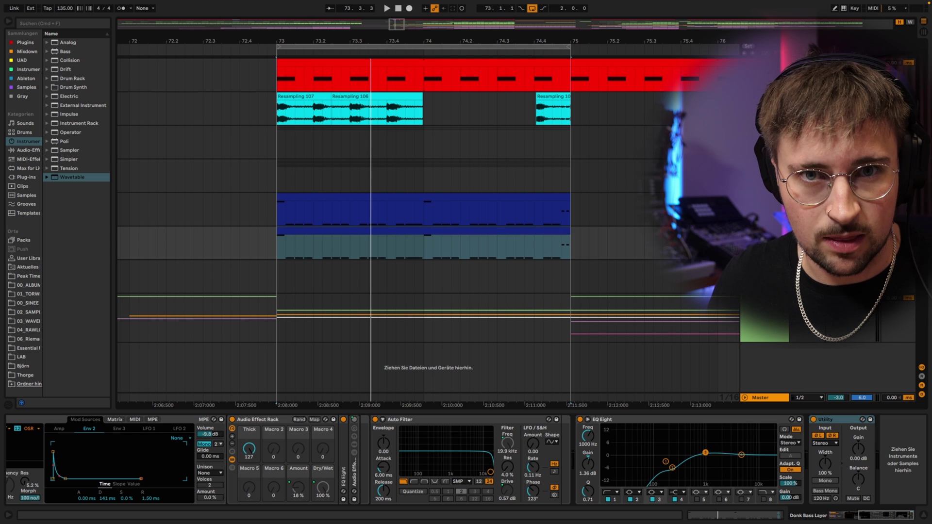
click(637, 422)
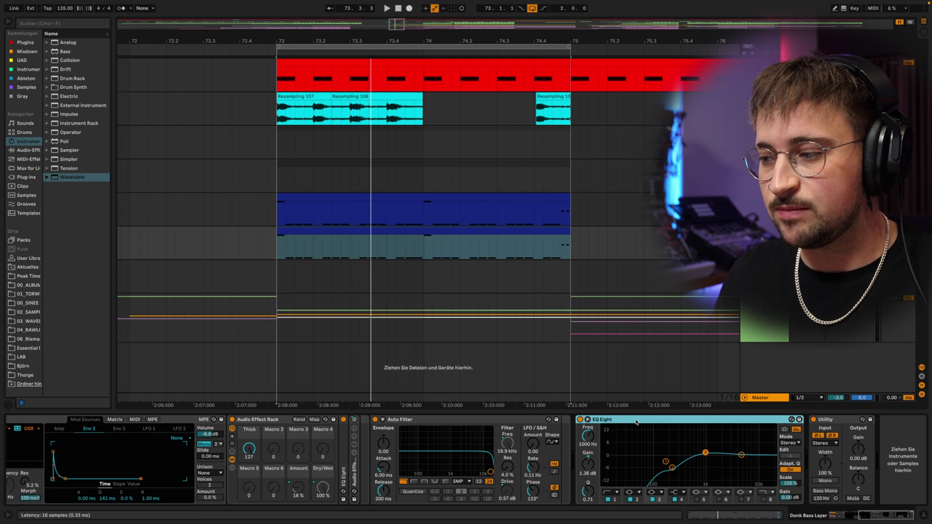